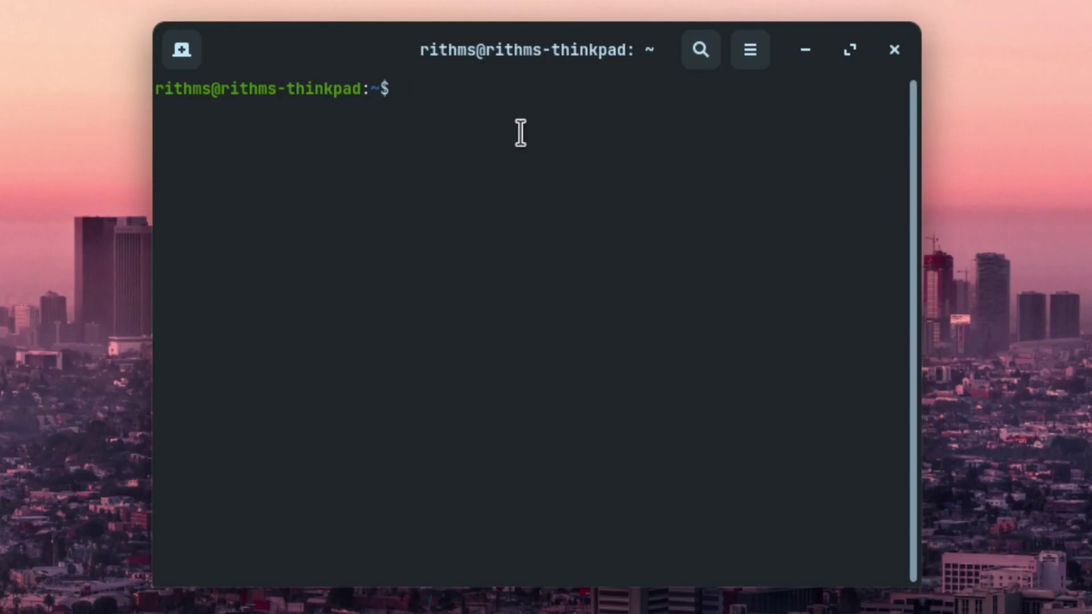
Install VirtualBox from the terminal with sudo apt install virtualbox, entering the sudo password and accepting the installation.
text(t)
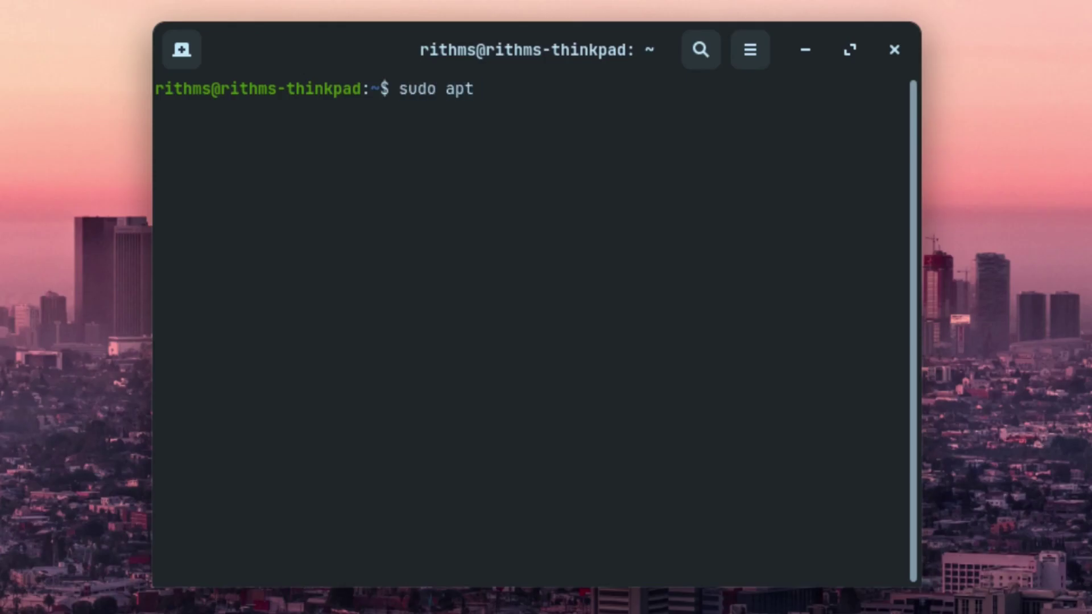
text( install virtualbox)
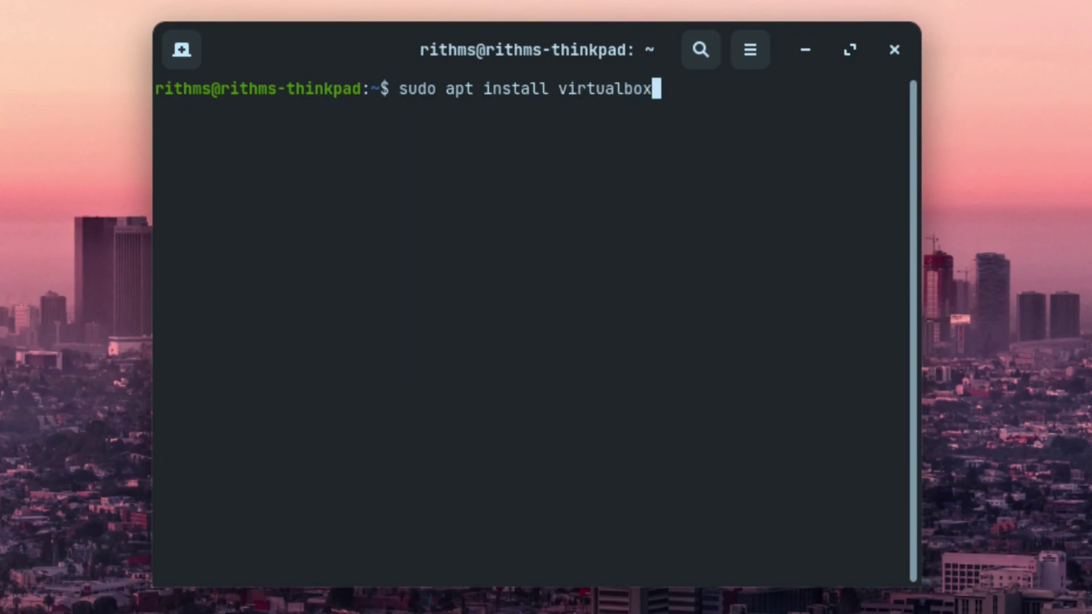
key(Return)
text(******)
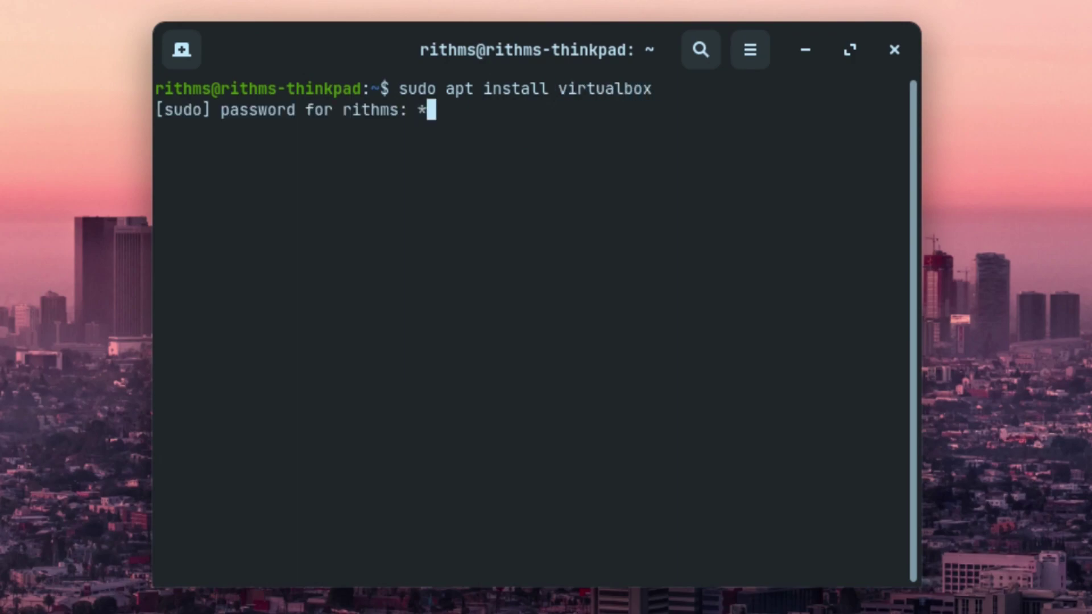
key(Return)
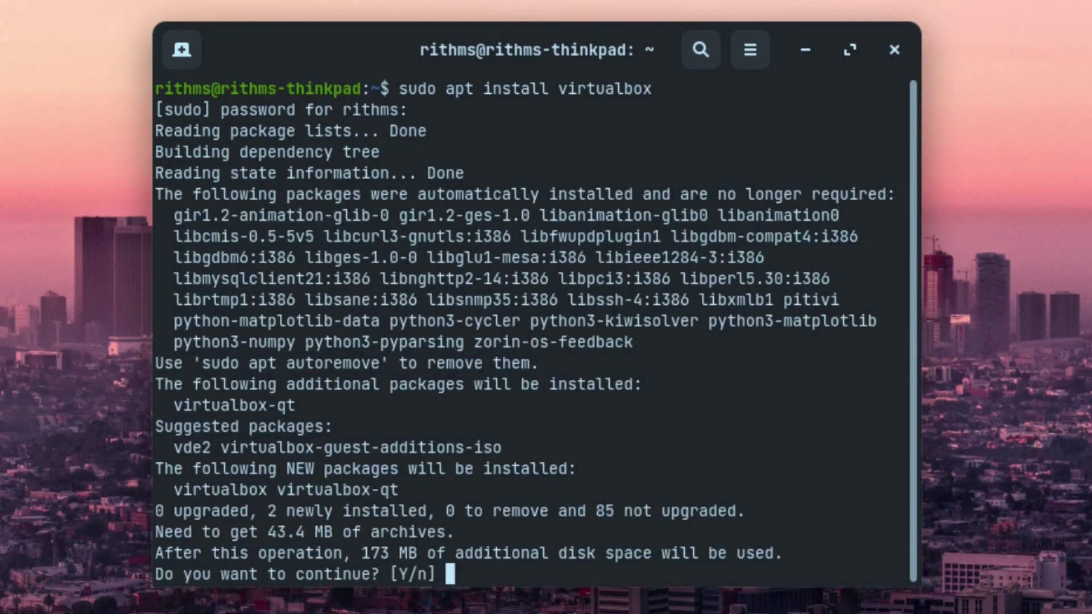
key(Return)
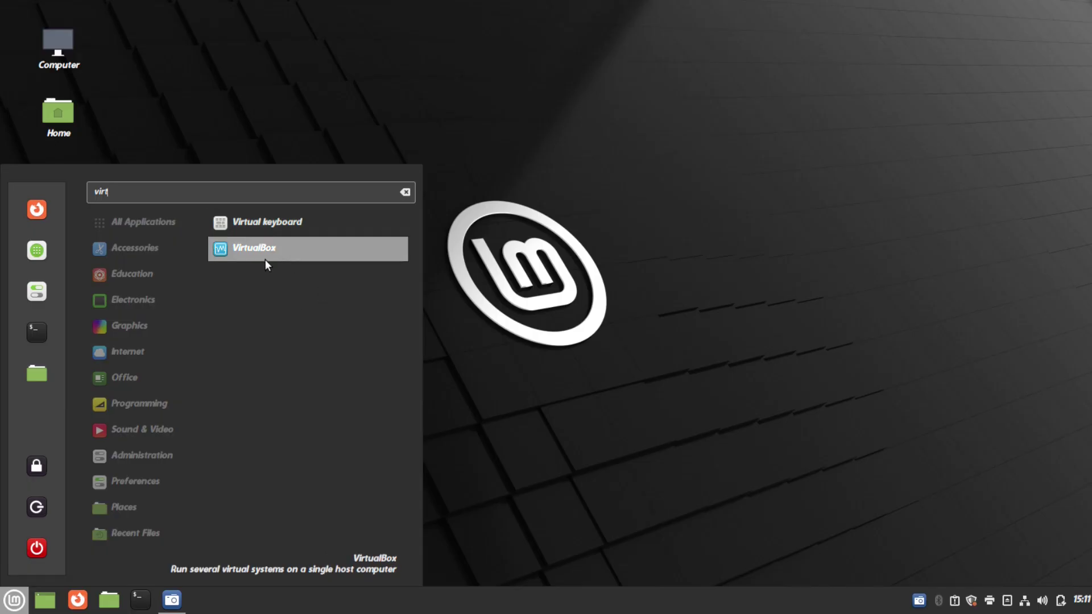
Open VirtualBox and start a new virtual machine named Ubuntu, keeping the VirtualBox VMs folder, type Linux and version Ubuntu (64-bit).
click(265, 257)
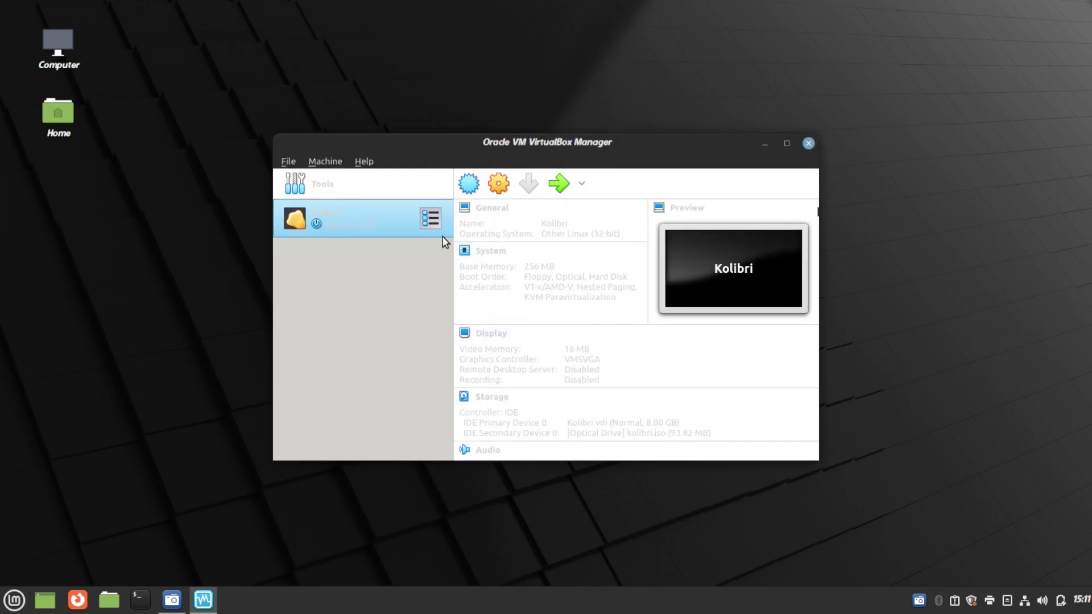
click(470, 185)
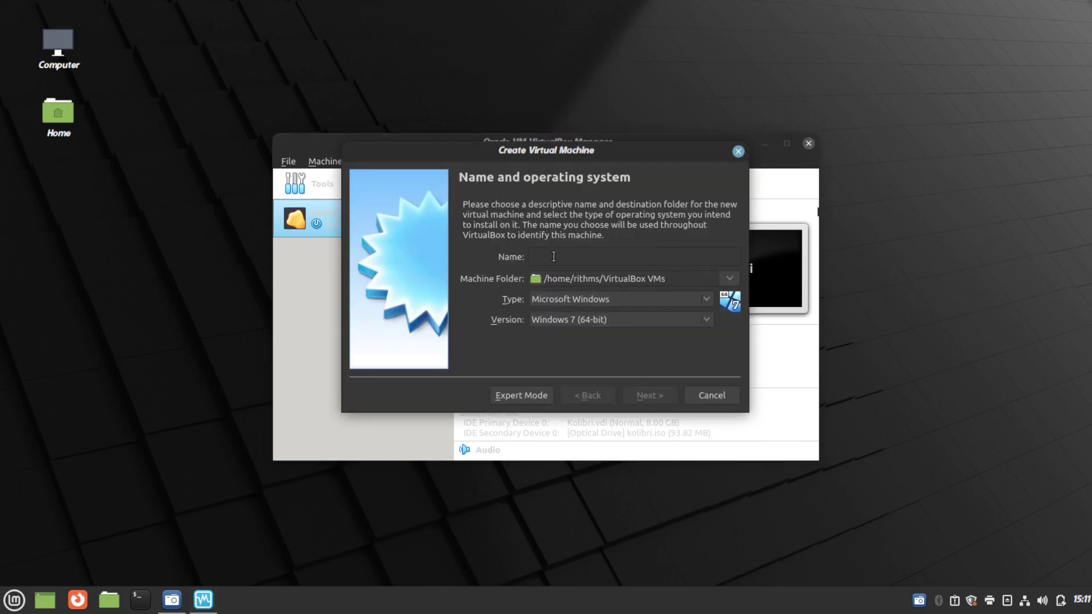
text(Ubuntu)
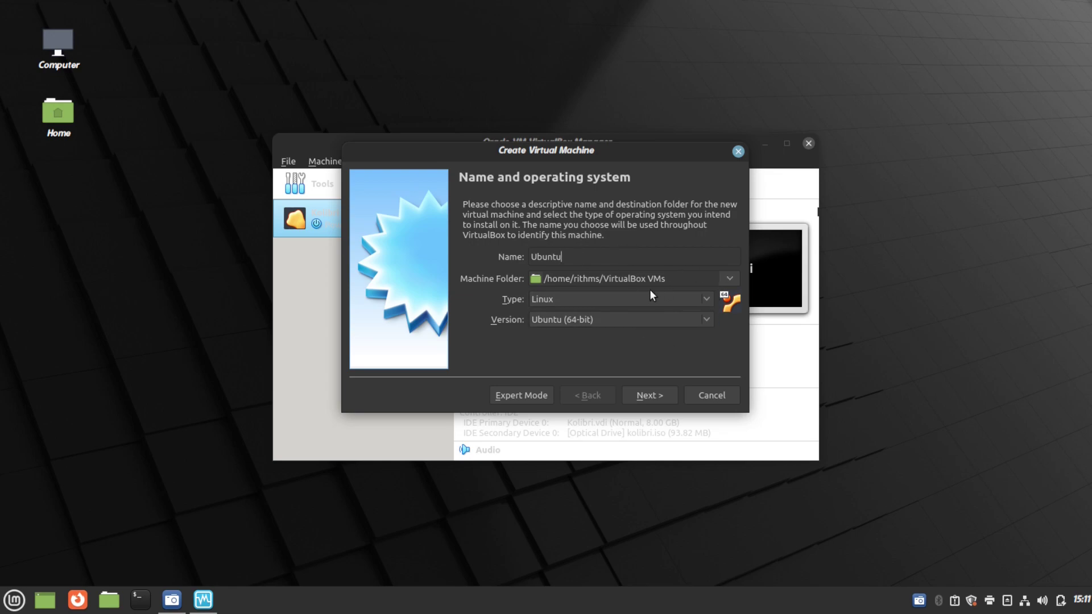
click(726, 279)
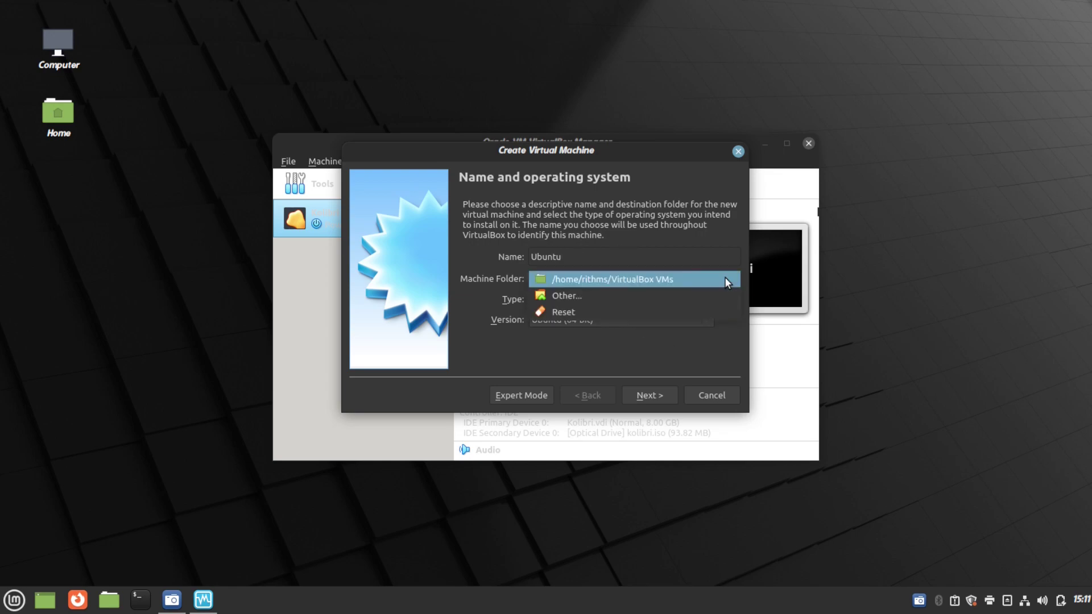
click(726, 278)
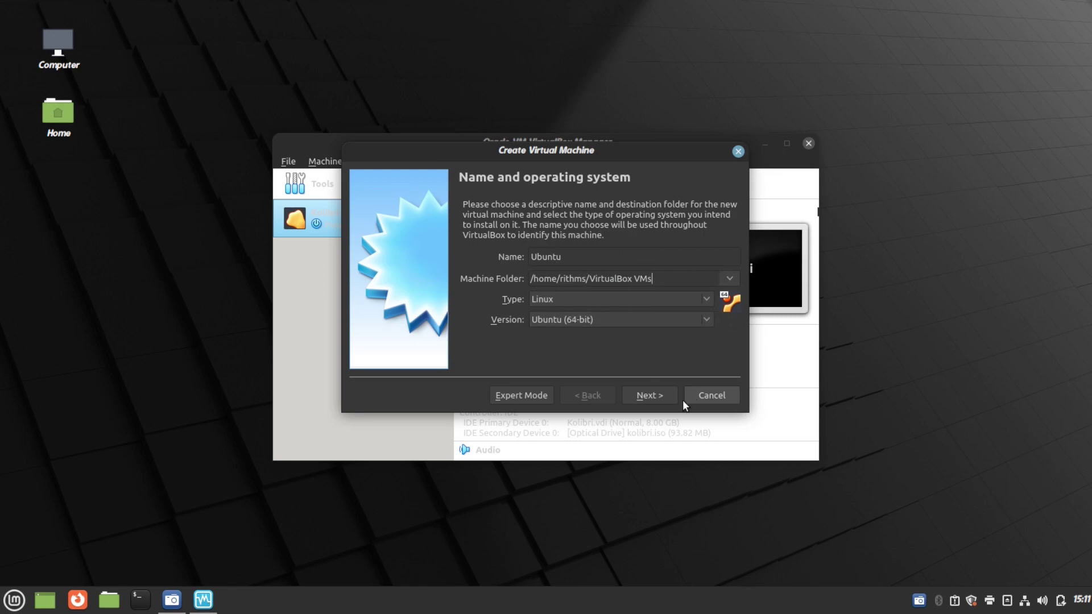
click(658, 395)
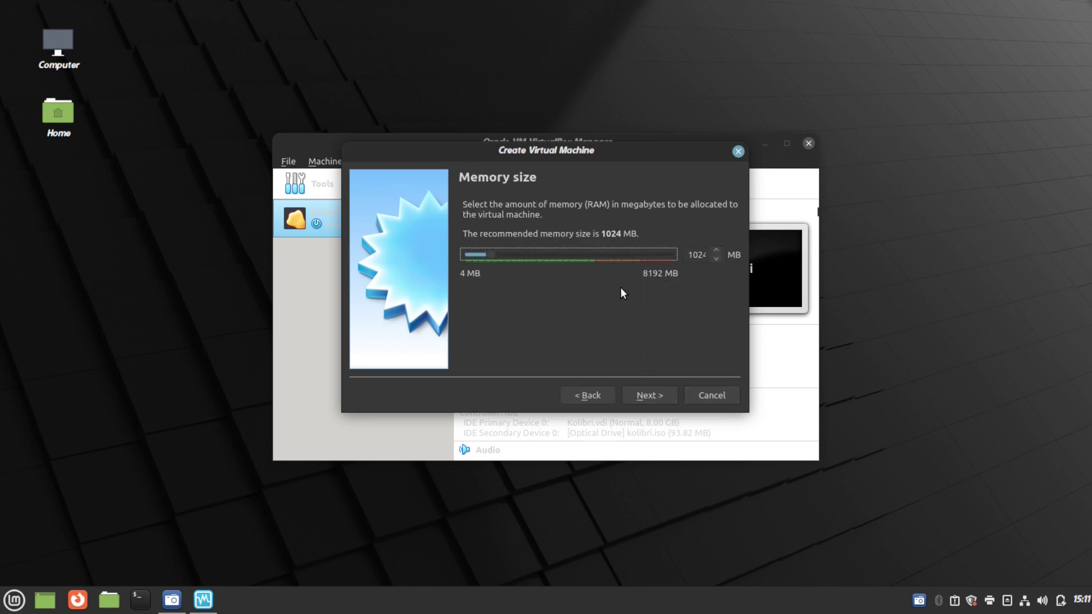
Allocate 3145 MB of memory and choose a new dynamically allocated VDI virtual hard disk for the machine.
drag(495, 252, 547, 254)
click(657, 398)
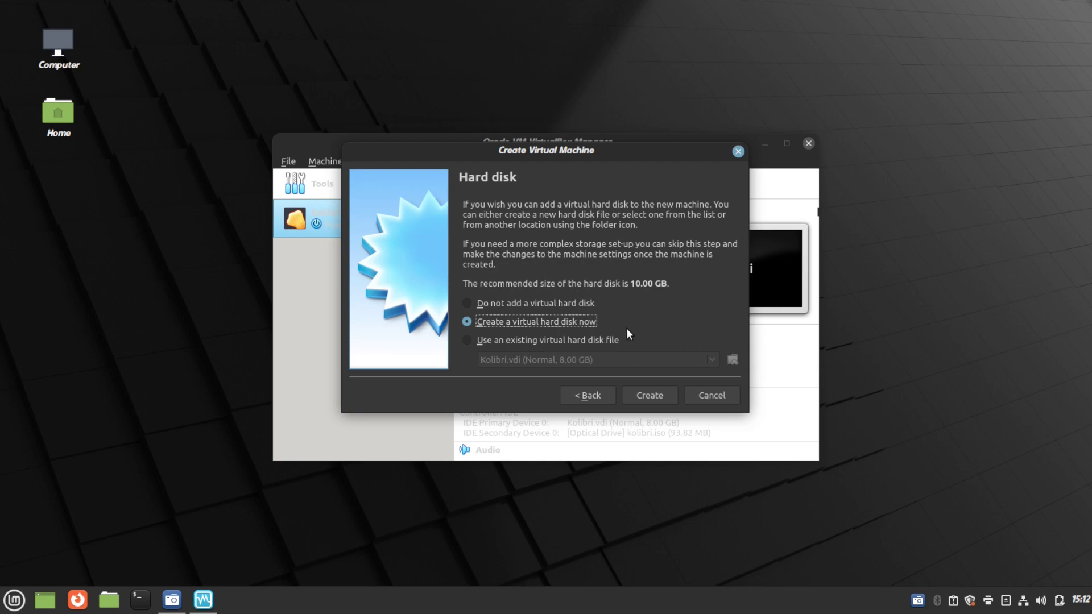
click(654, 392)
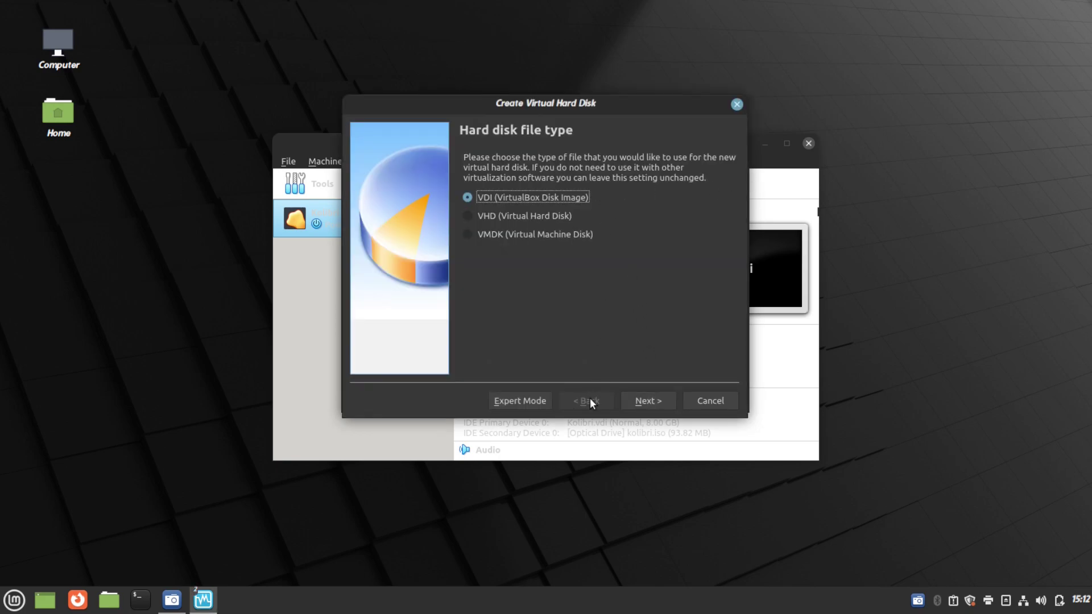
click(639, 404)
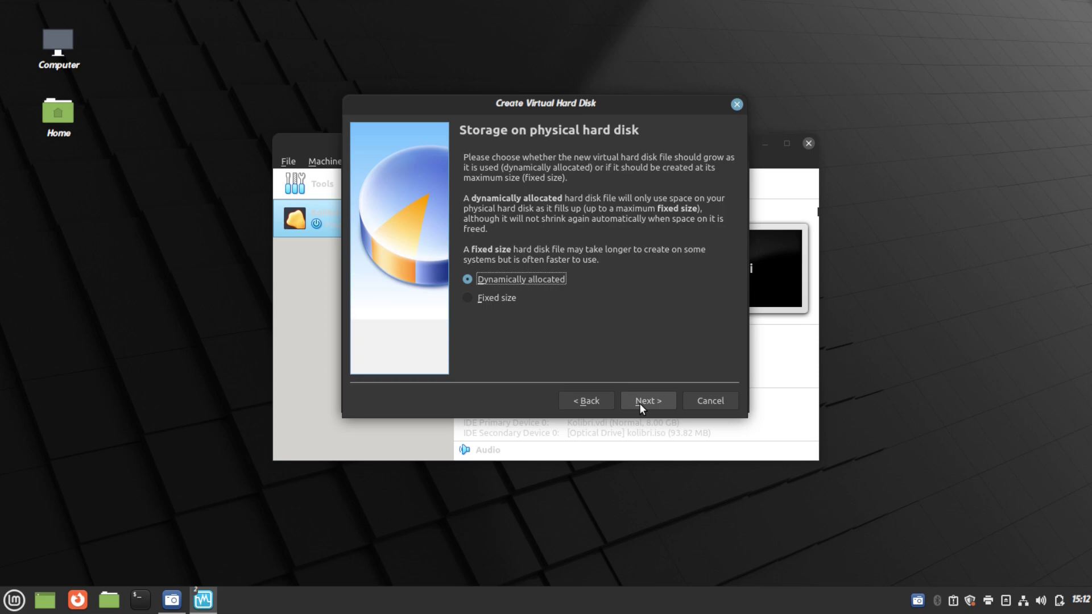
click(669, 403)
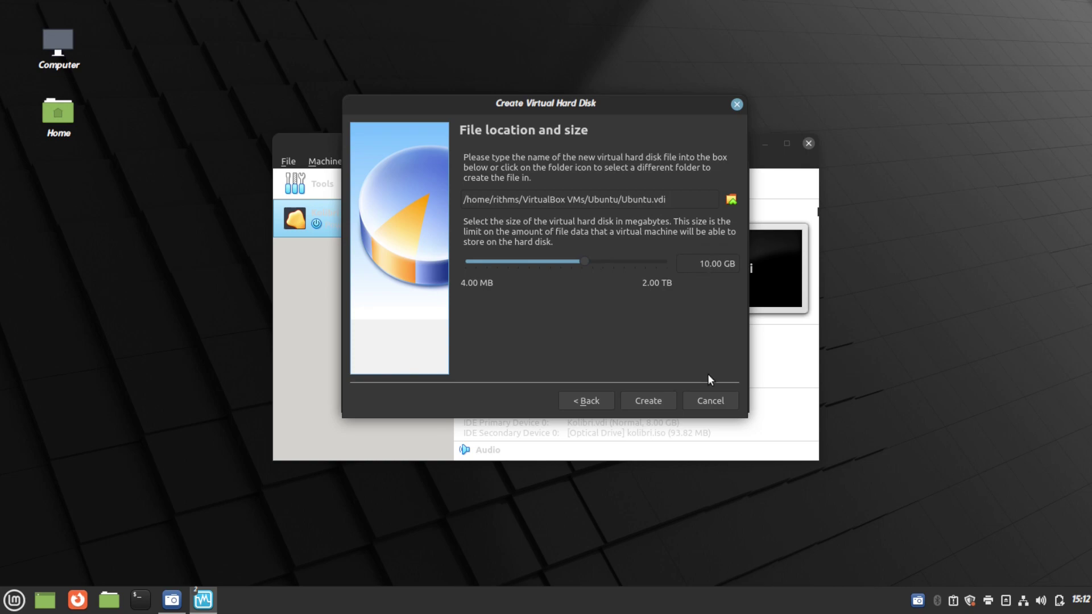
Set the virtual hard disk size to 25 GB and create the disk.
key(BackSpace)
key(BackSpace)
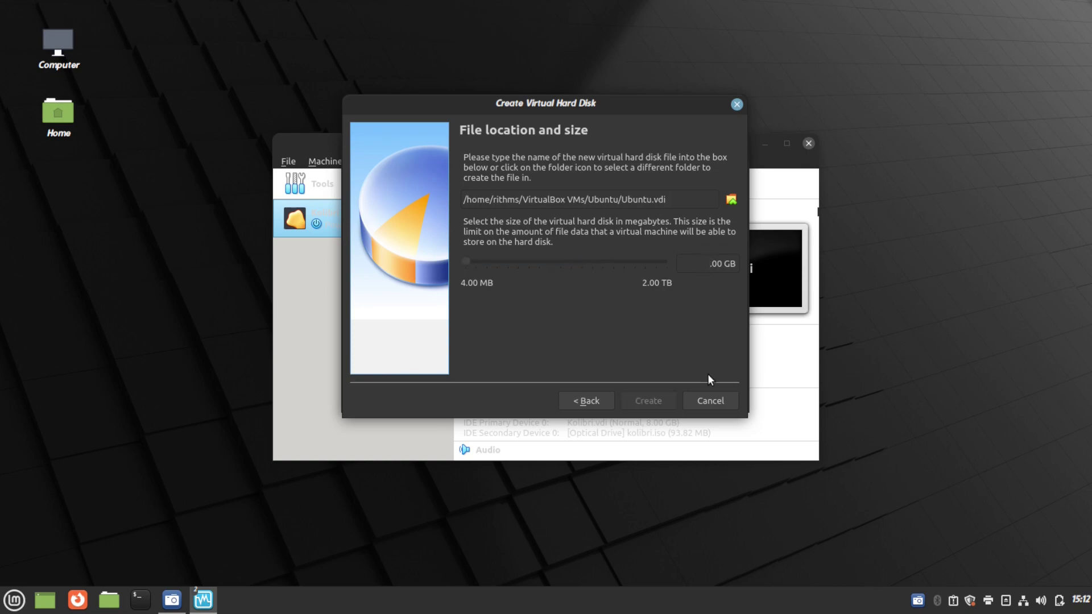
text(2)
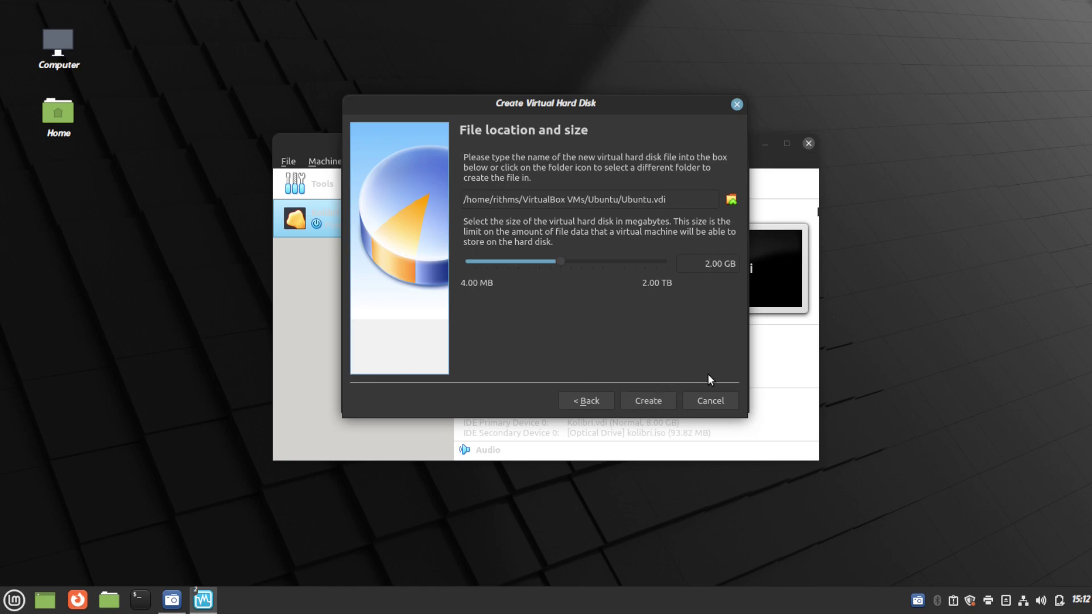
text(5)
click(646, 401)
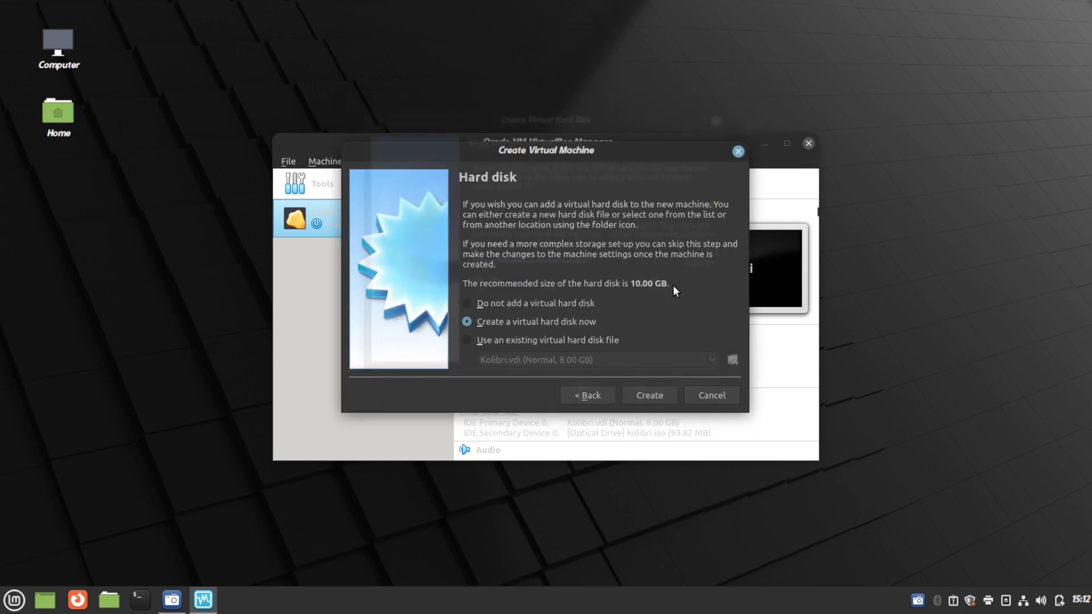
Set the Ubuntu machine's video memory to 128 MB.
scroll(688, 350, down, 1)
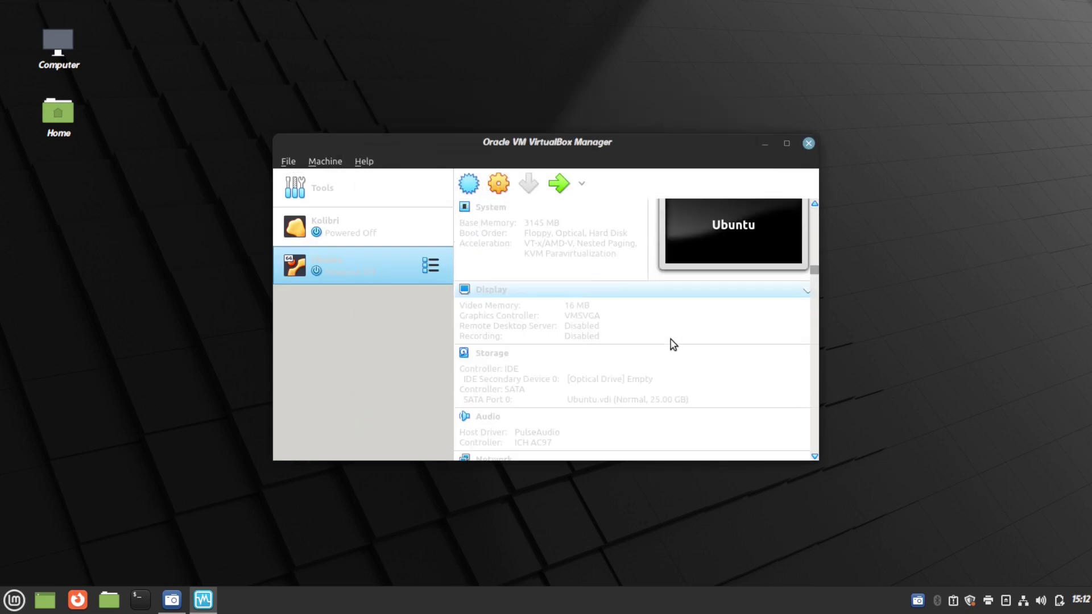
click(575, 304)
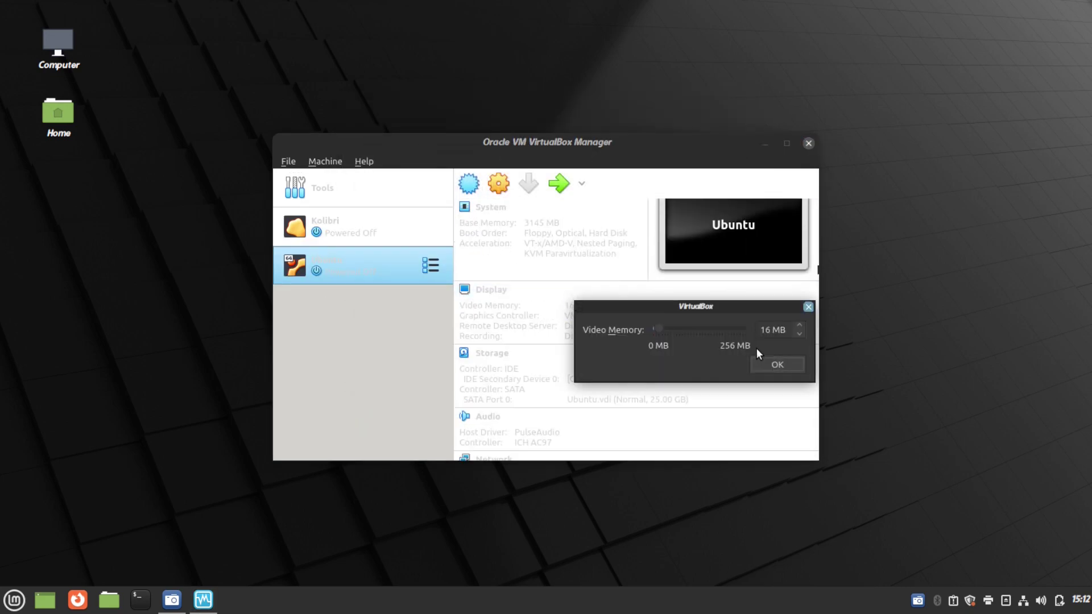
click(694, 327)
scroll(698, 326, down, 3)
scroll(699, 325, up, 3)
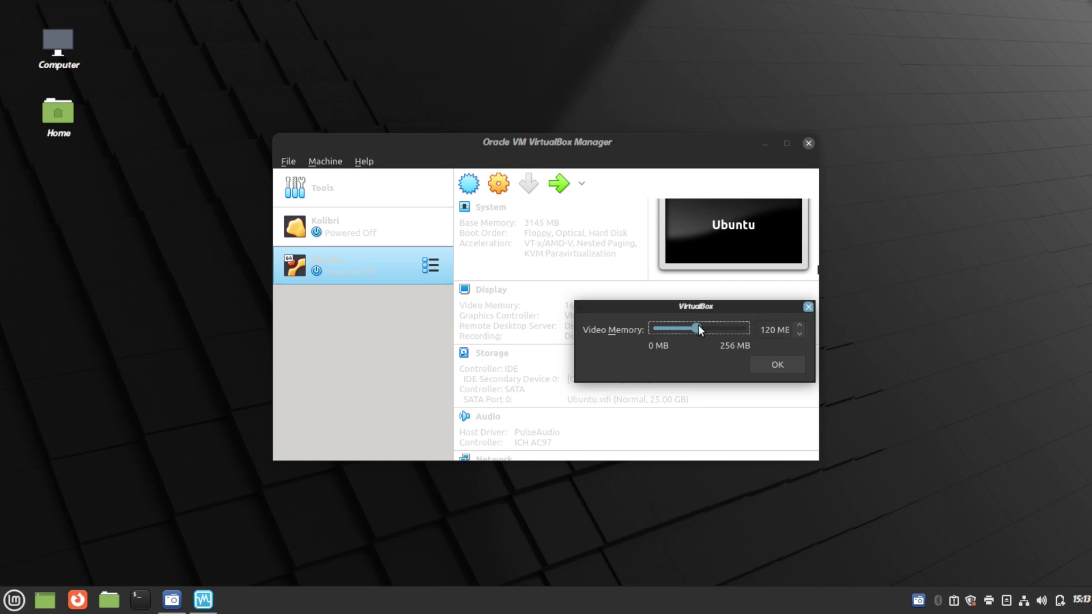
click(768, 367)
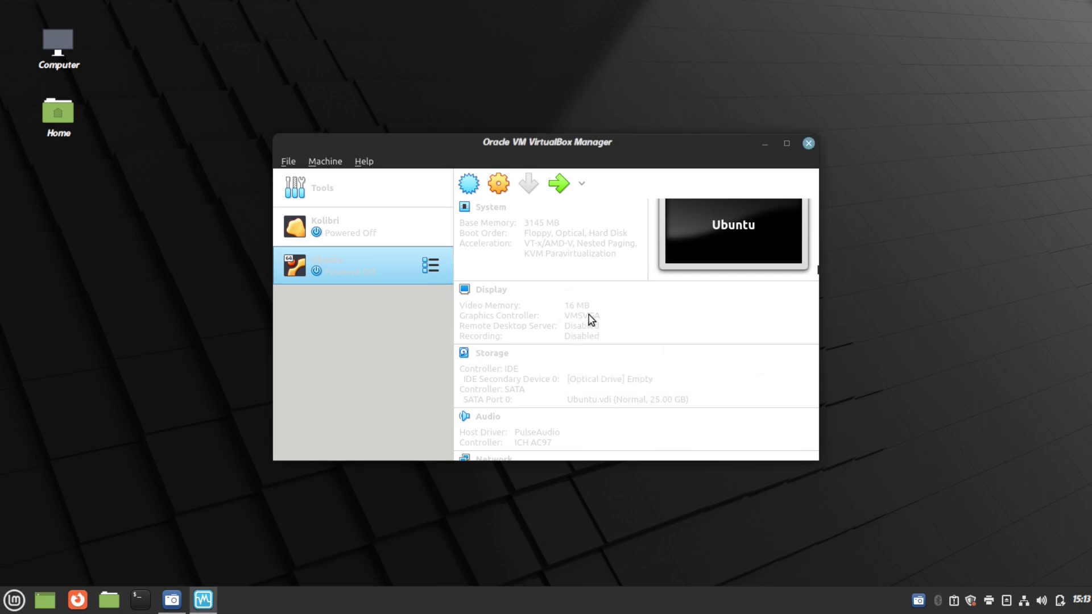
Start the Ubuntu virtual machine and open the optical disk selector for its start-up disk.
scroll(574, 307, down, 1)
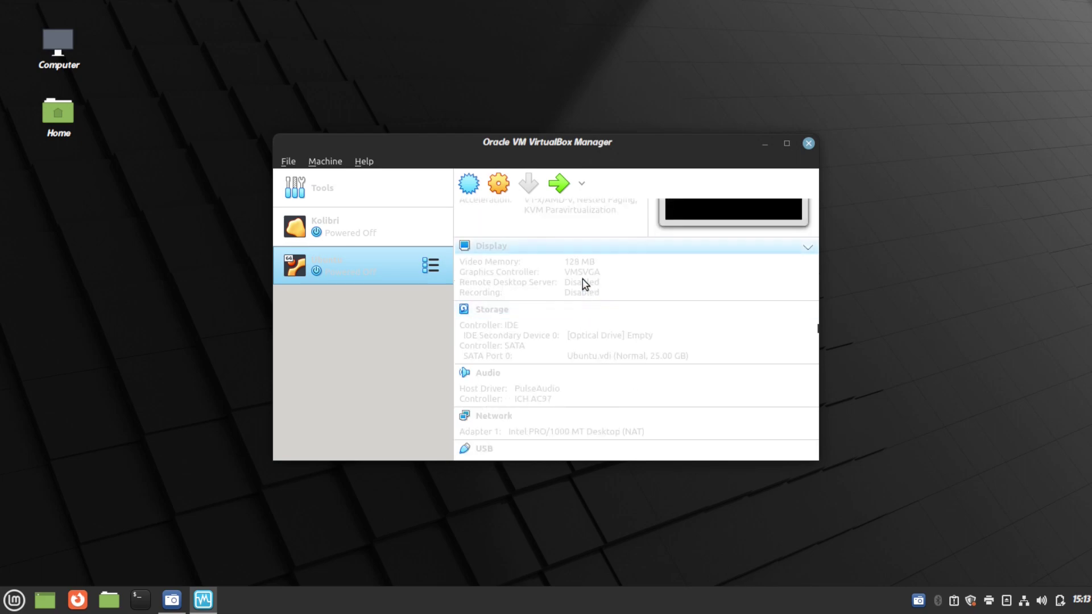
scroll(568, 319, down, 1)
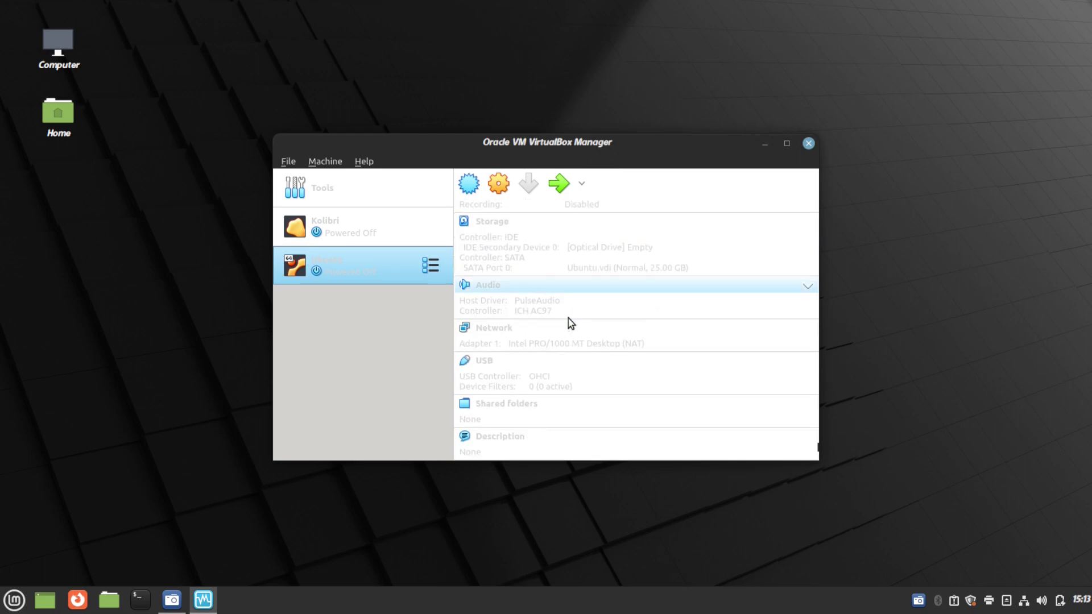
scroll(568, 319, up, 3)
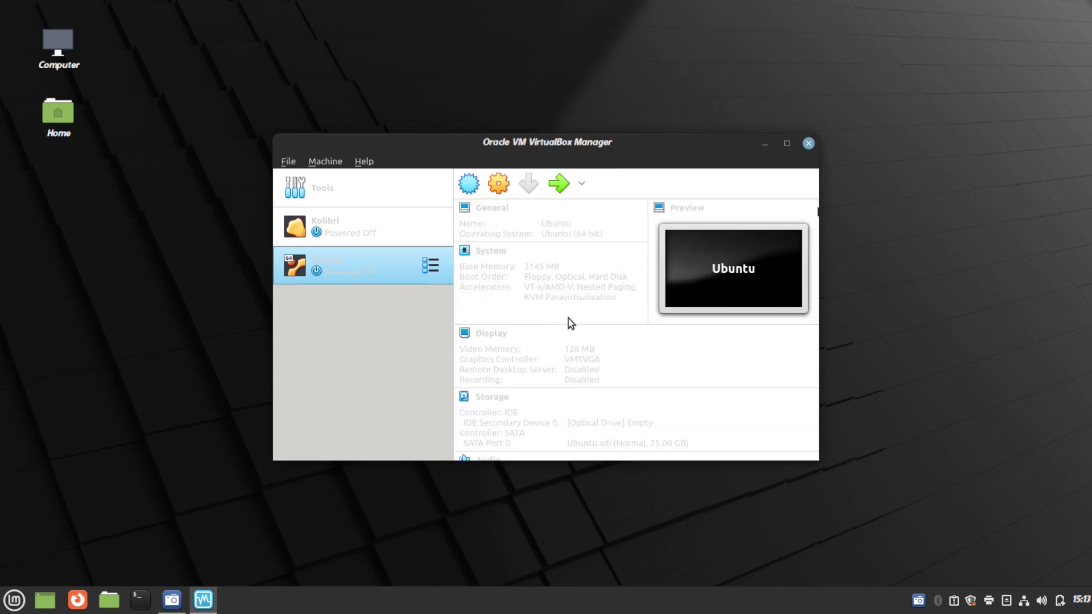
click(557, 194)
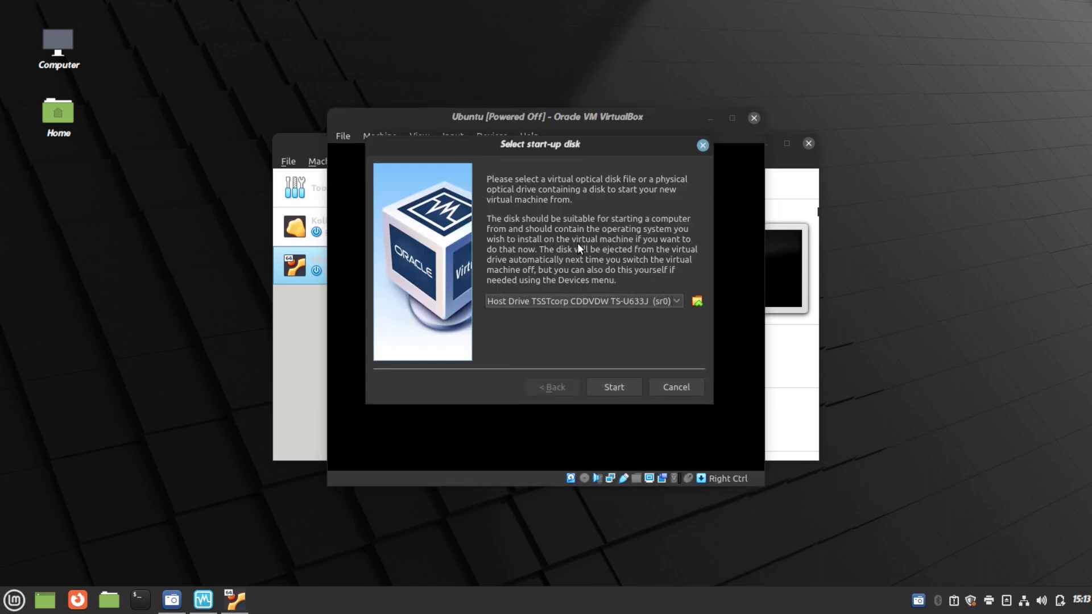
click(697, 305)
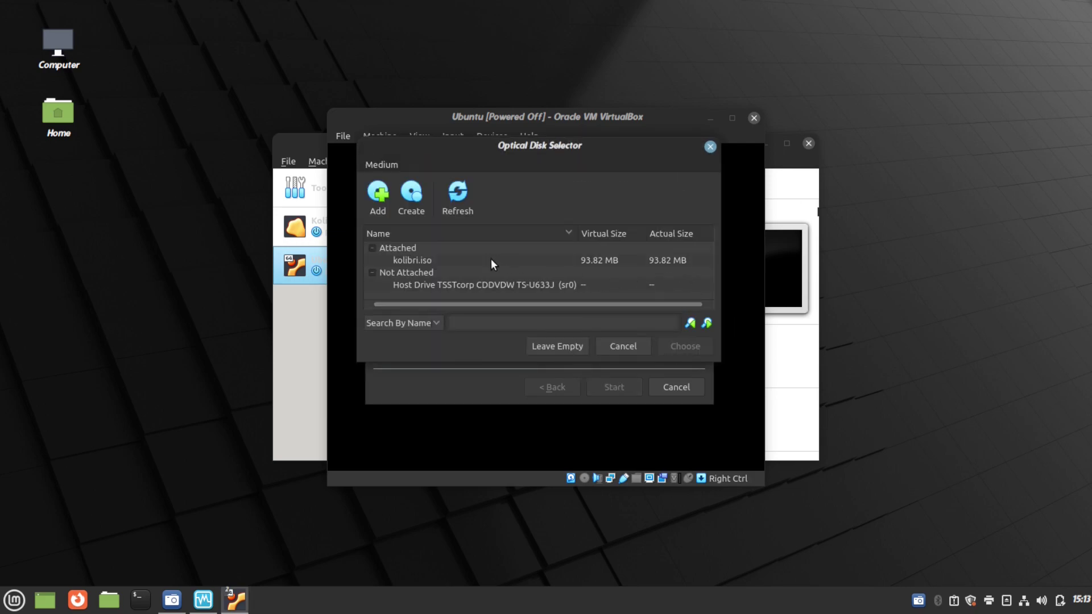
Add ubuntu-22.04.1-desktop-amd64.iso from the Documents folder as the start-up disk and boot the machine from it.
click(381, 208)
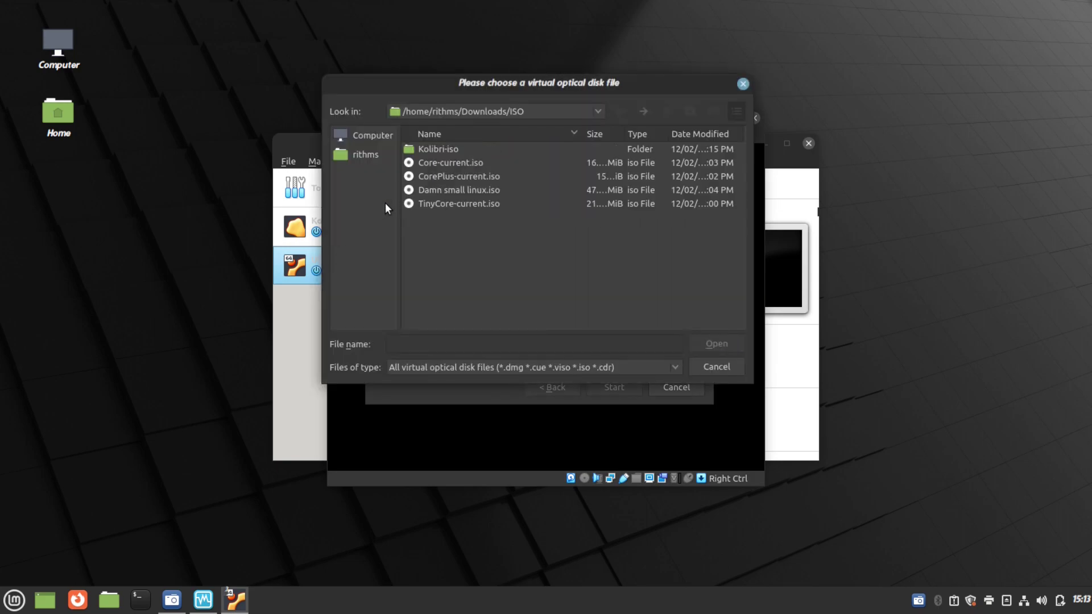
click(359, 155)
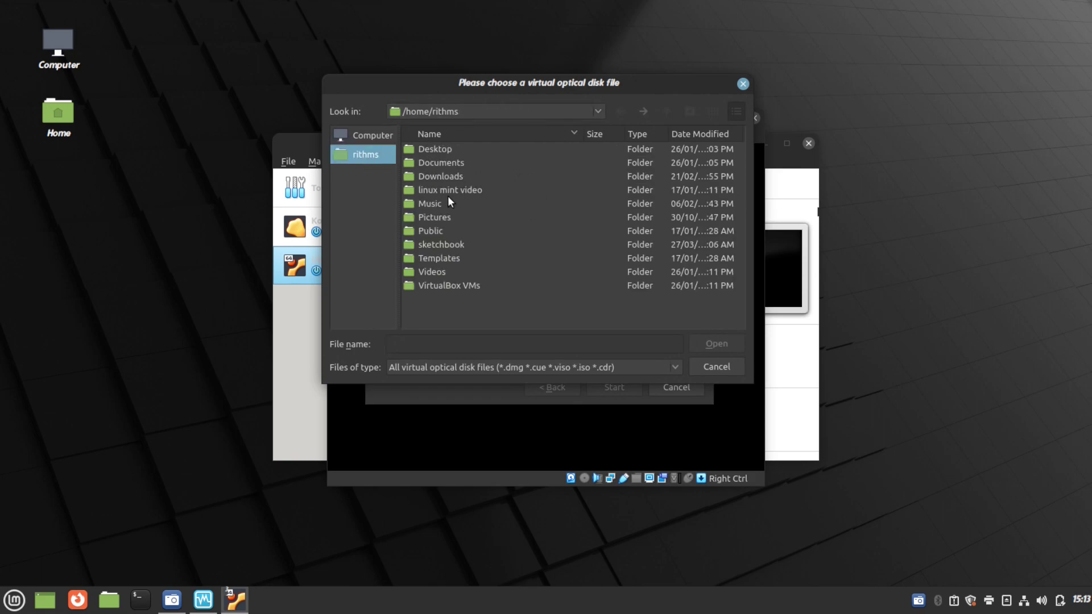
double_click(438, 162)
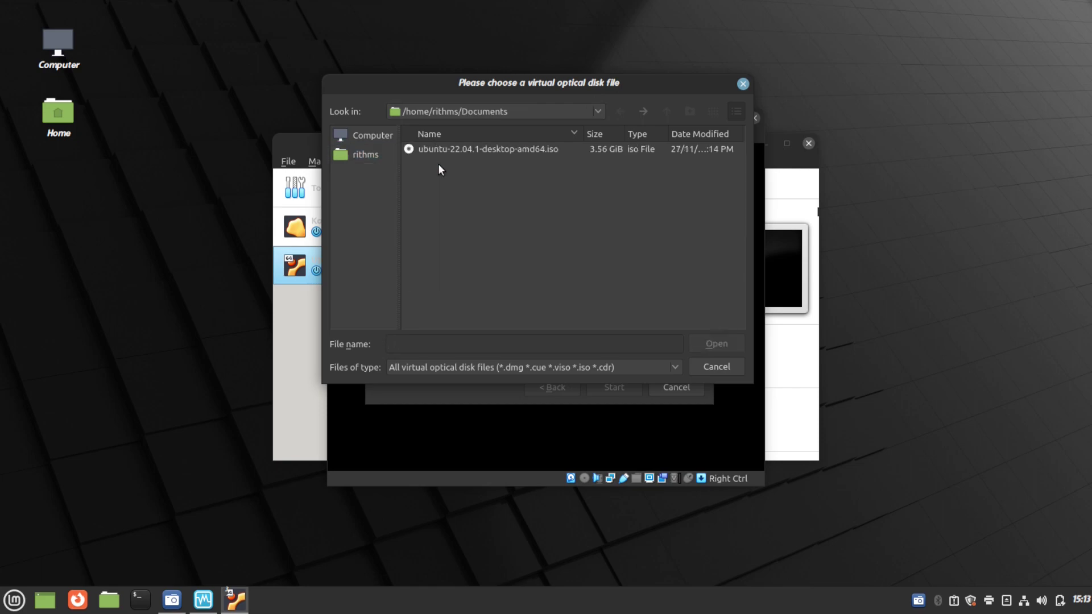
click(467, 149)
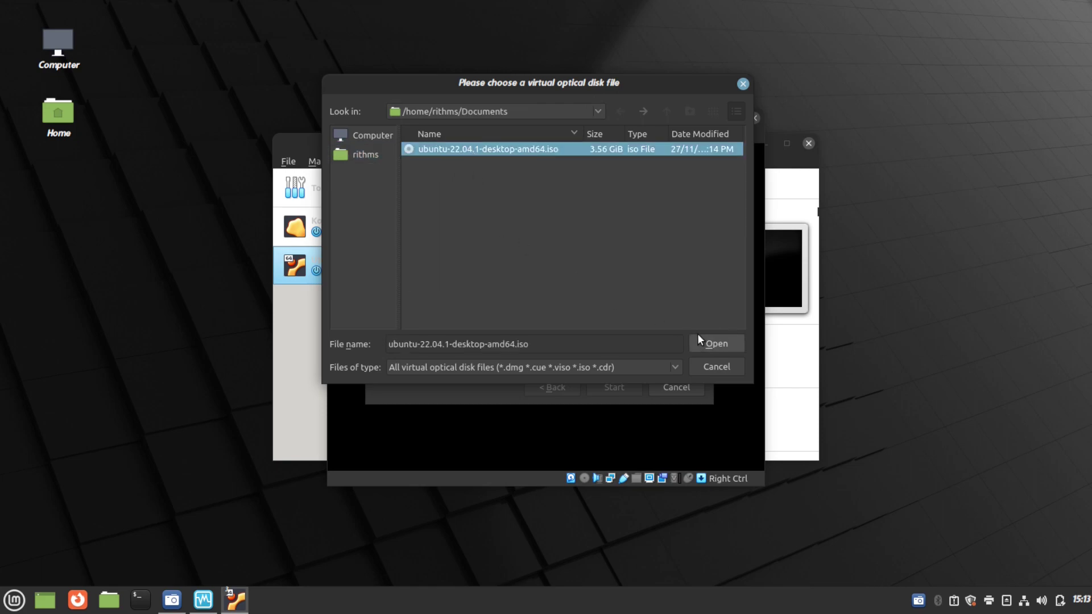
click(716, 344)
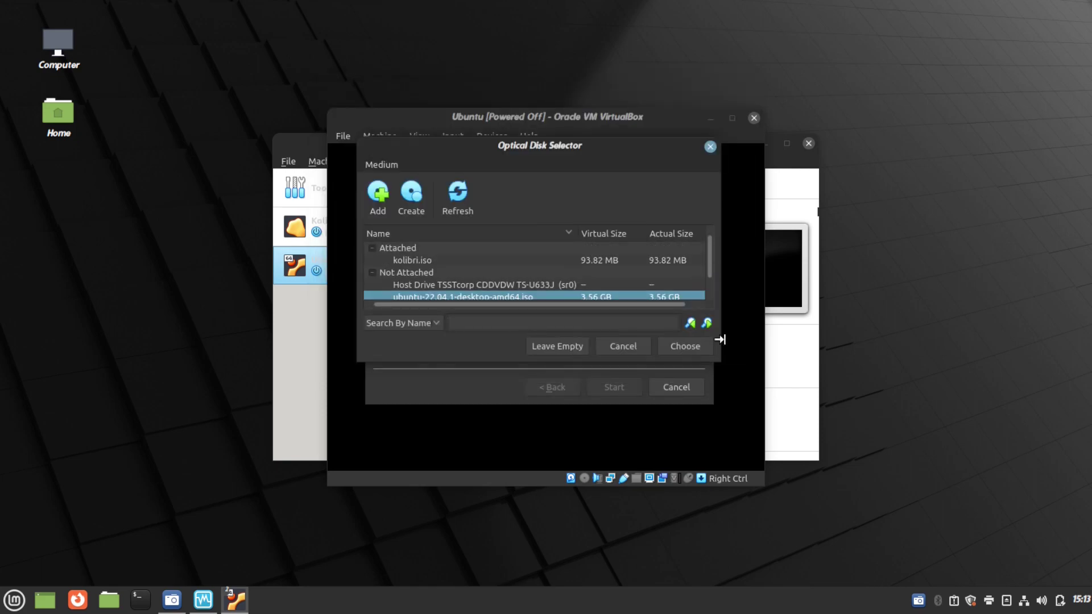
scroll(626, 281, down, 1)
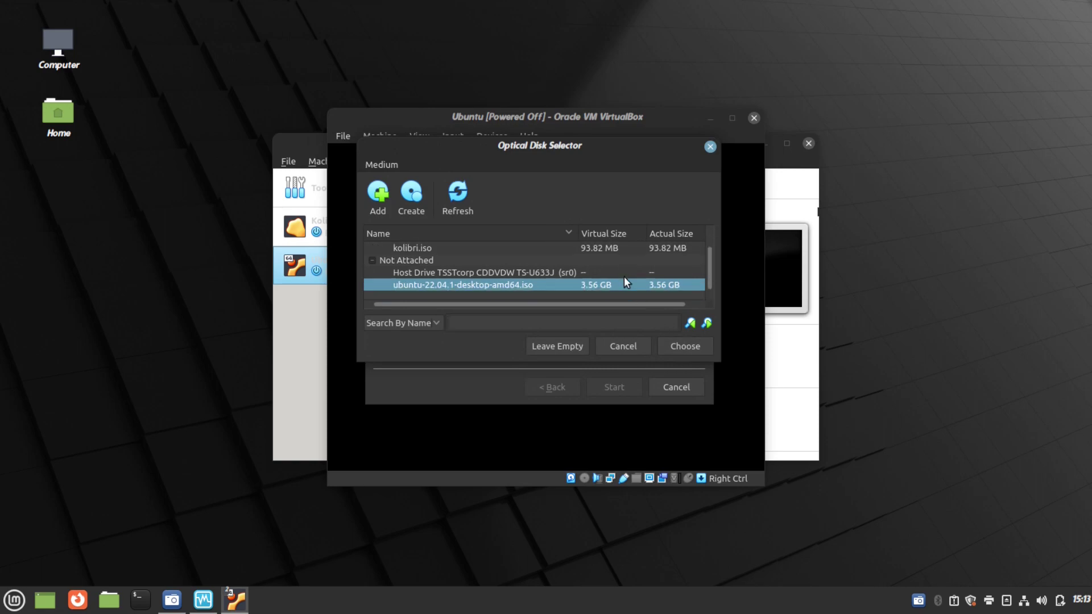
click(692, 343)
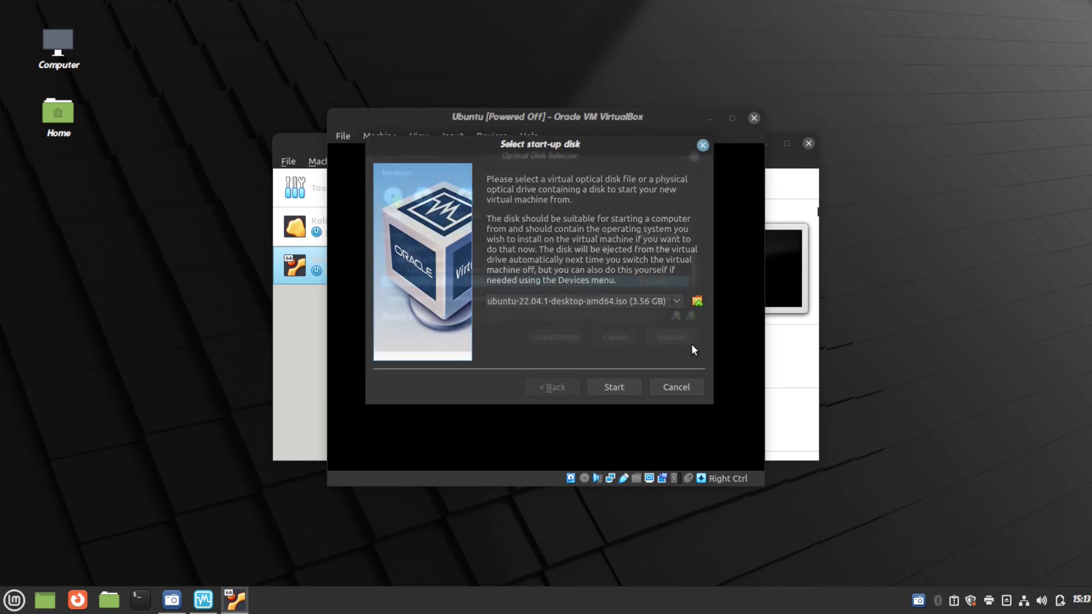
click(626, 382)
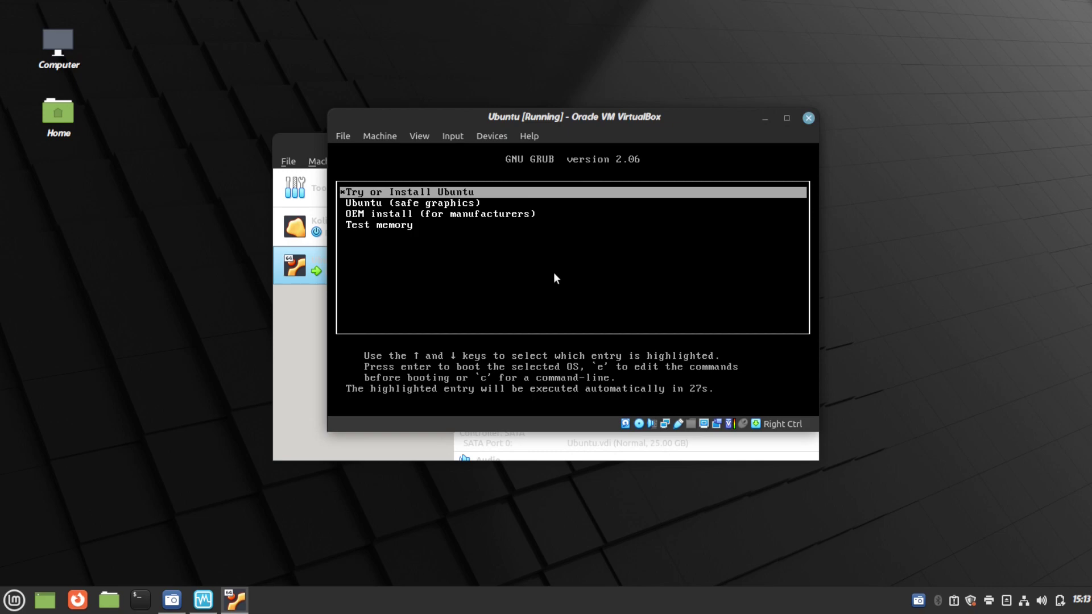
Boot the virtual machine with the Try or Install Ubuntu entry and maximize its window.
key(Return)
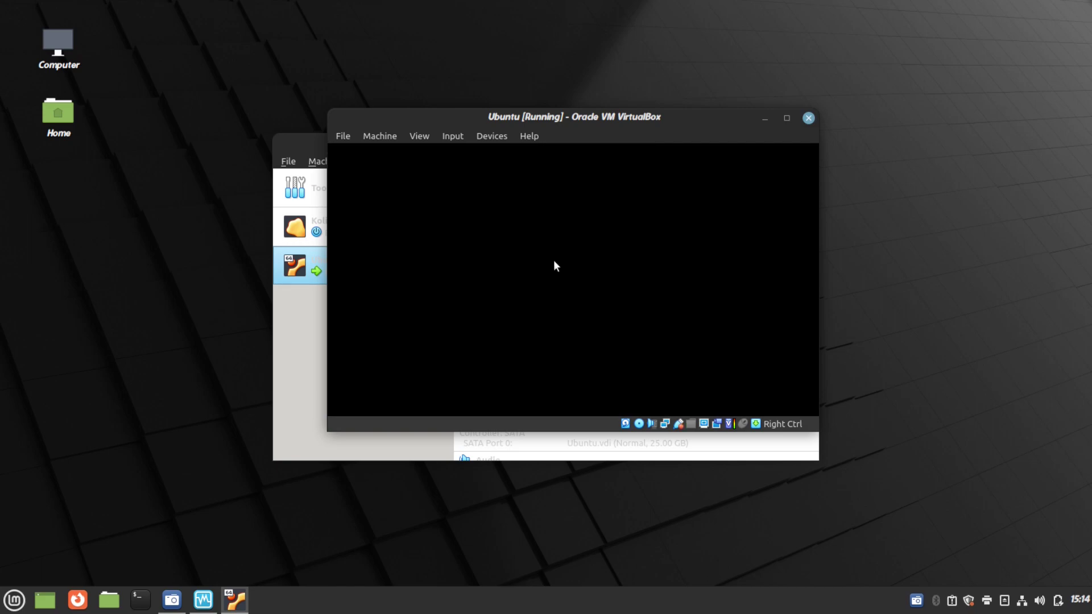
drag(622, 118, 592, 130)
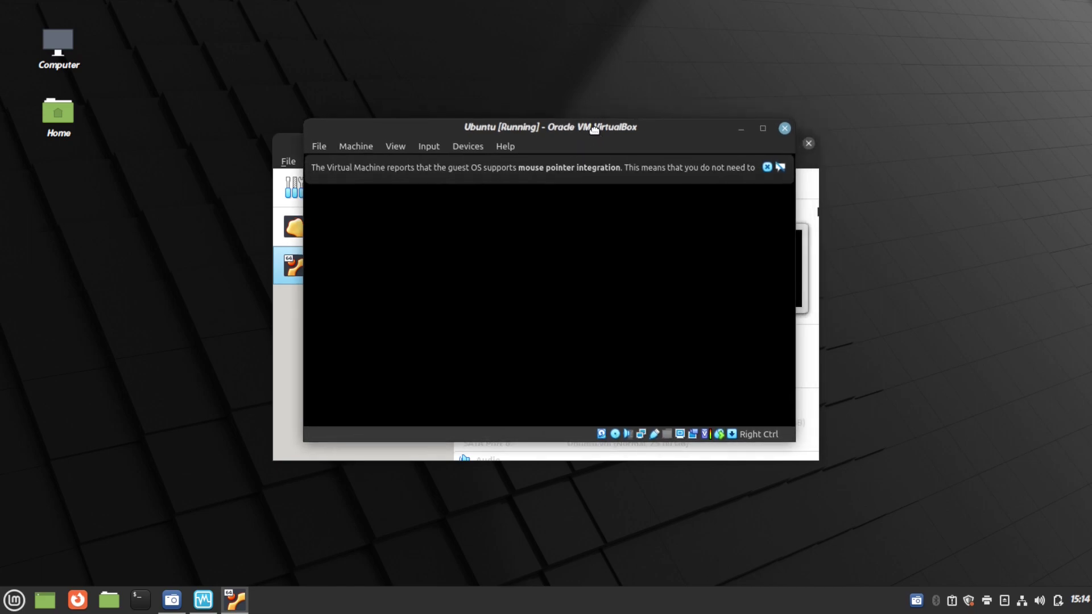
click(763, 128)
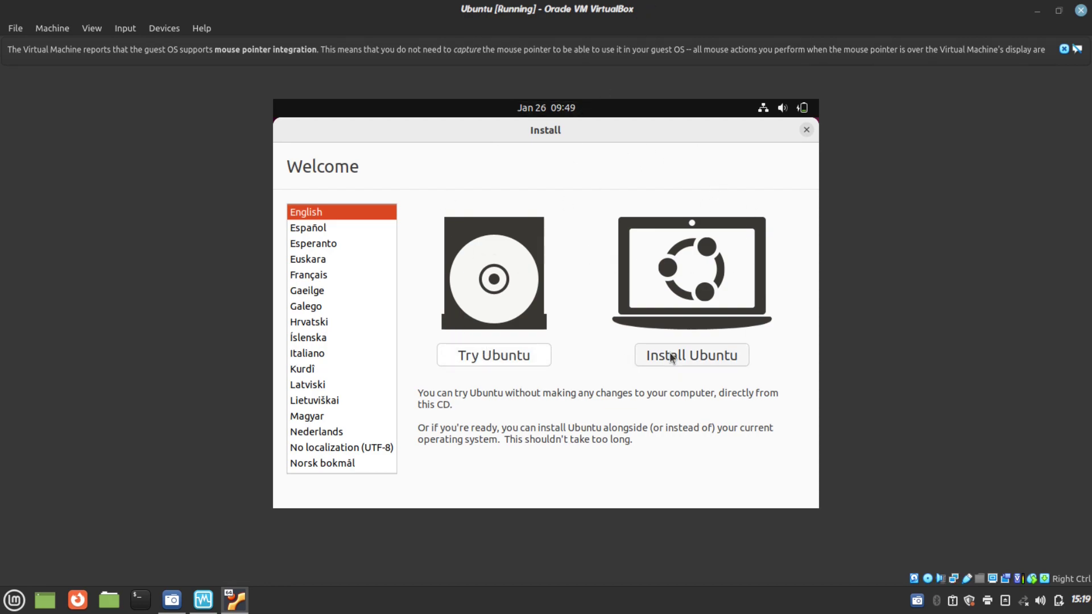
Start the Ubuntu installation in English with the English (US) keyboard layout and choose the minimal installation.
click(738, 356)
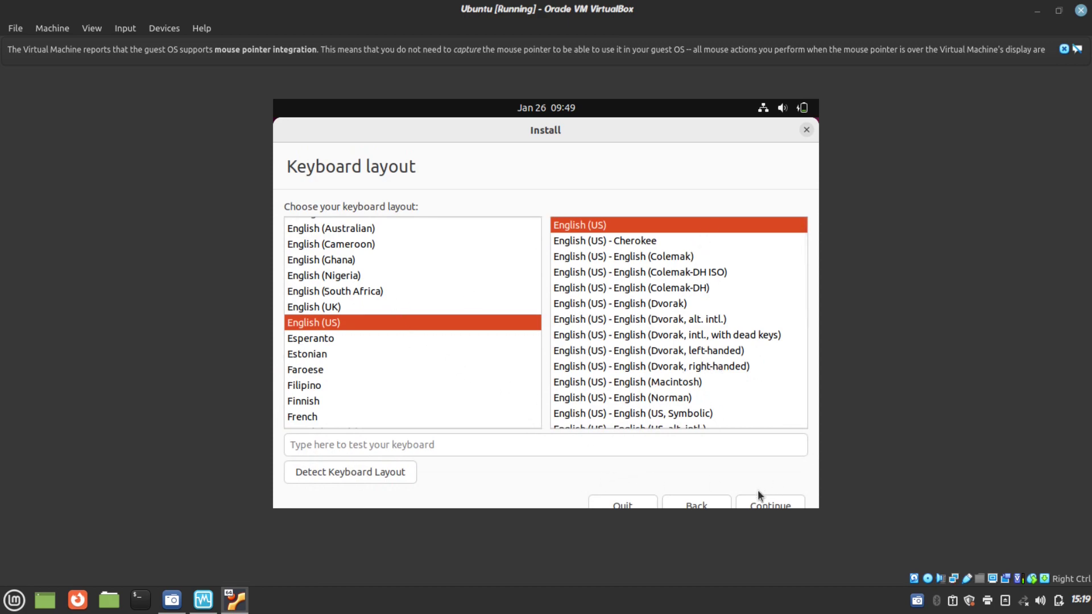
click(765, 506)
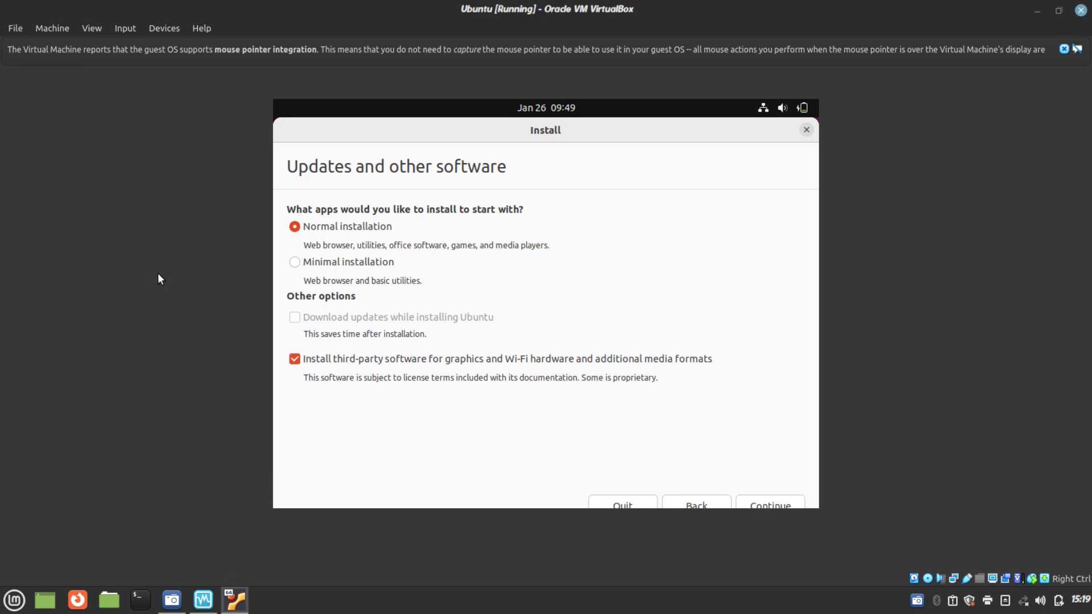
click(293, 263)
click(776, 502)
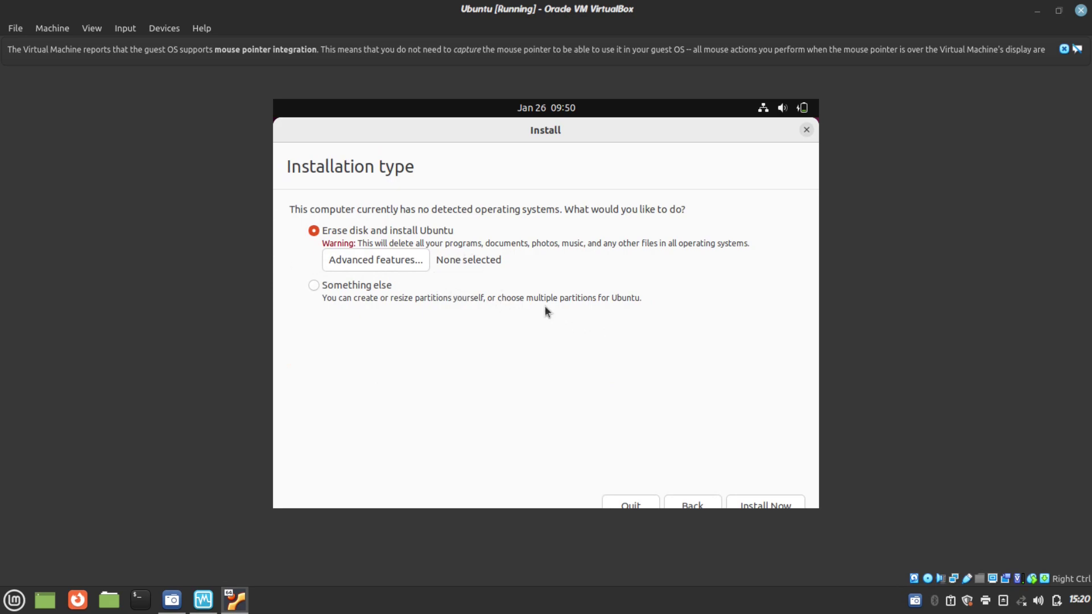
Confirm erasing the disk and installing Ubuntu, and set the time zone location to Kolkata.
click(765, 505)
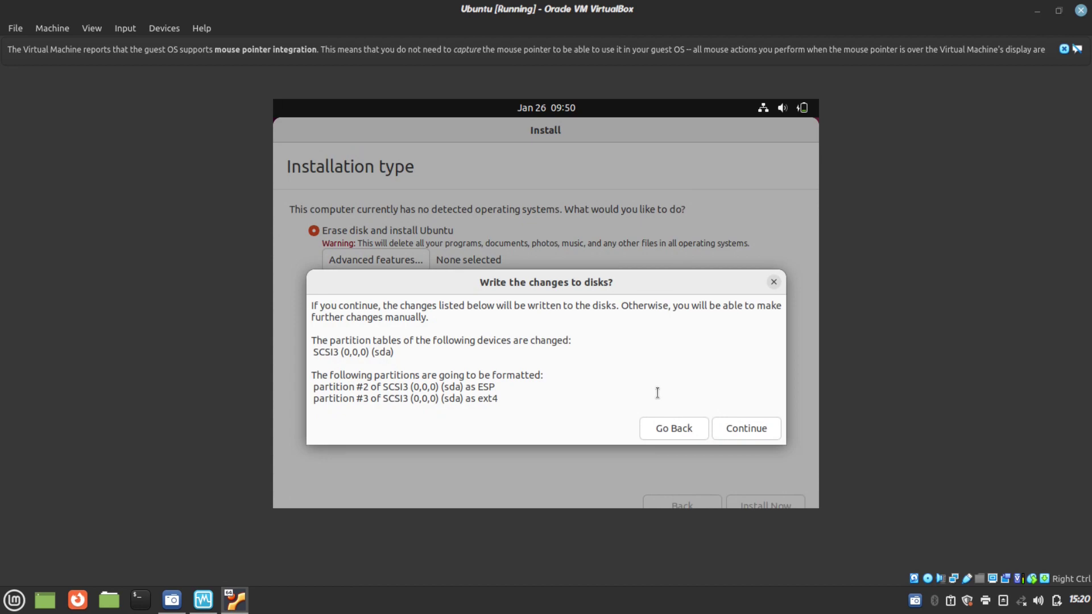
click(736, 430)
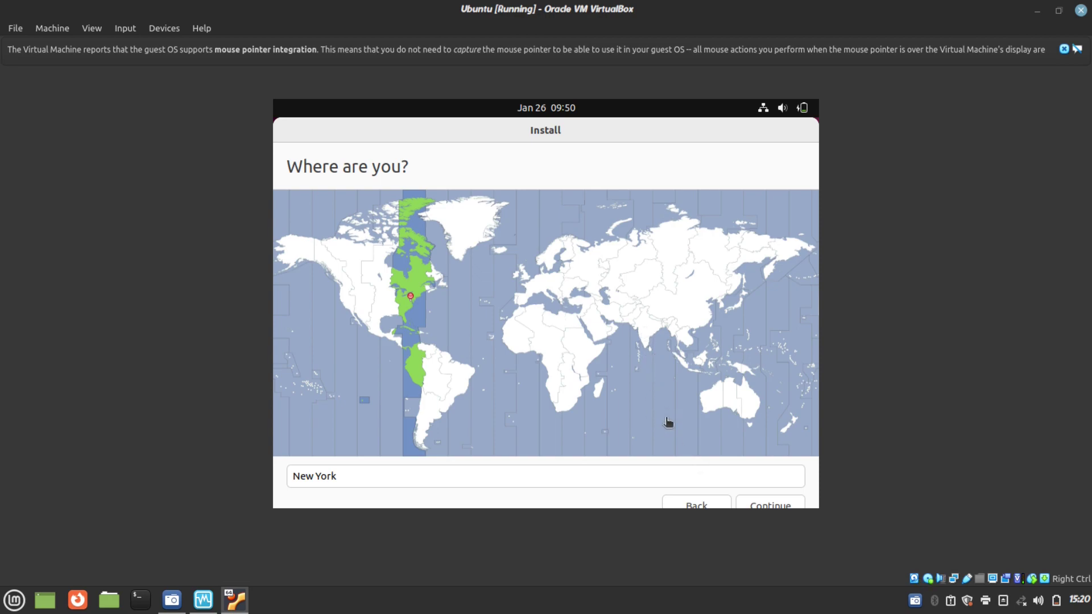
click(654, 371)
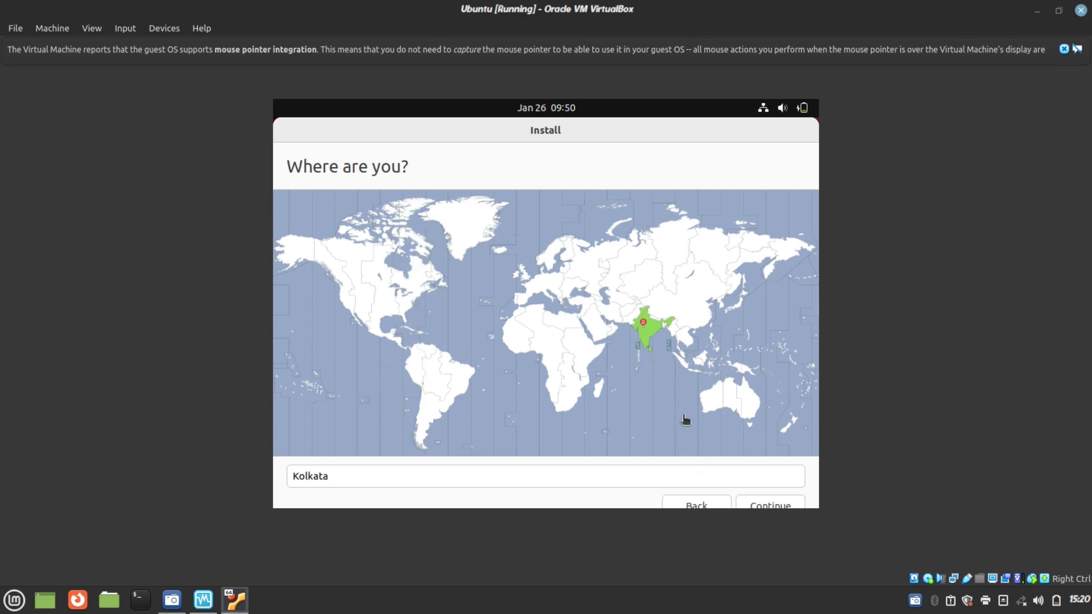
click(653, 329)
click(753, 503)
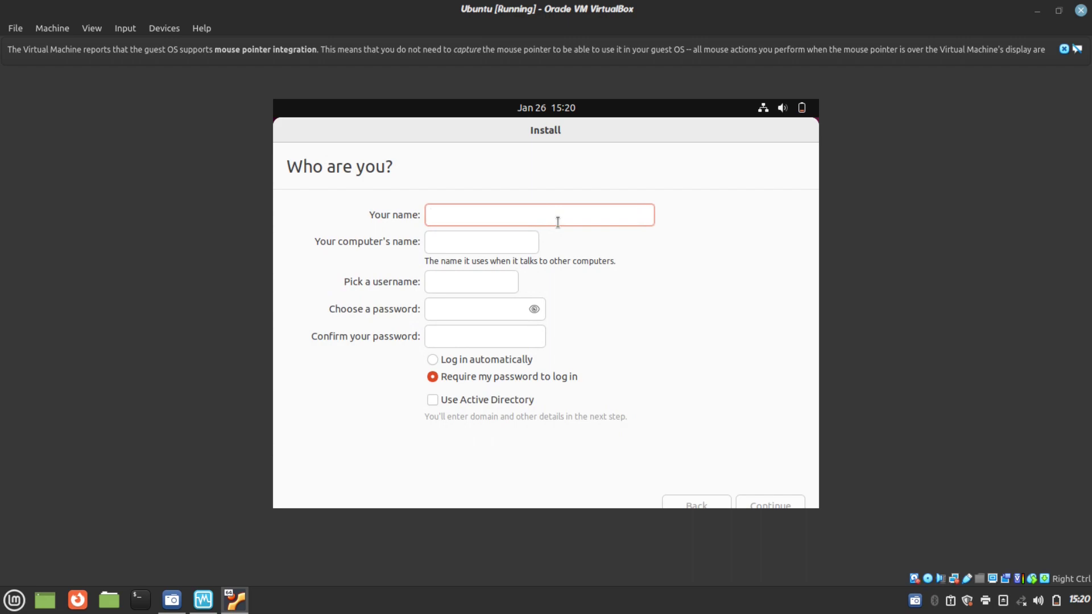
Enter the user's name for the new account and set it to log in automatically.
text(Riithms)
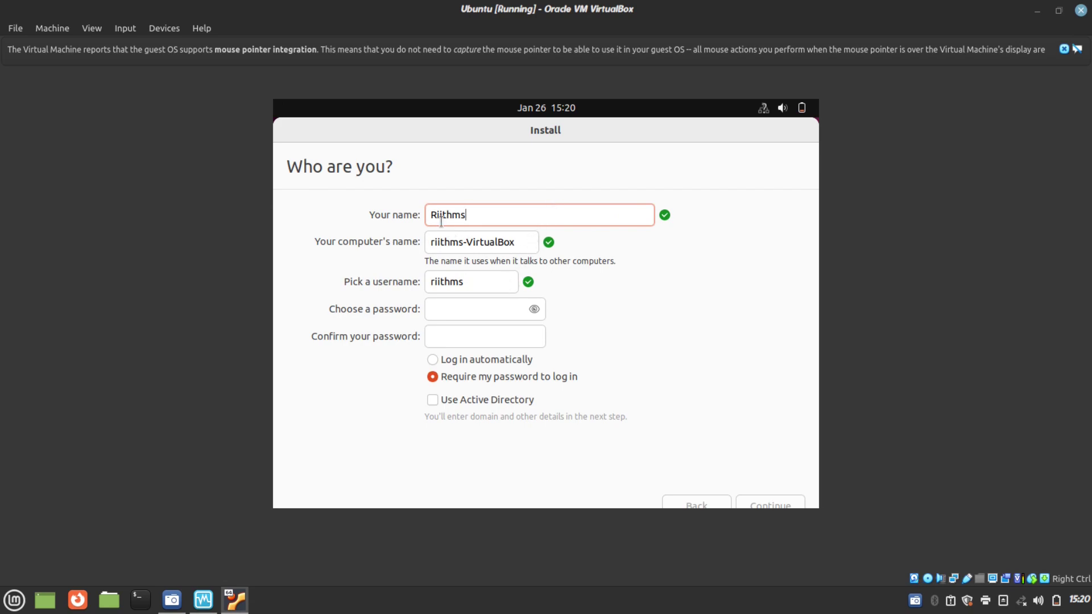
key(BackSpace)
click(474, 312)
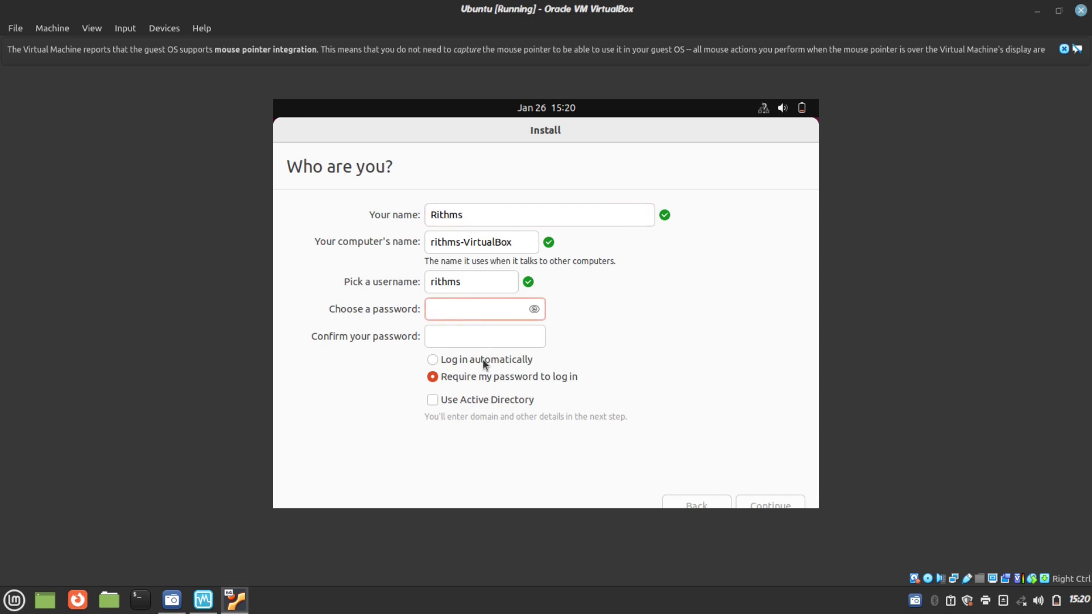
click(432, 360)
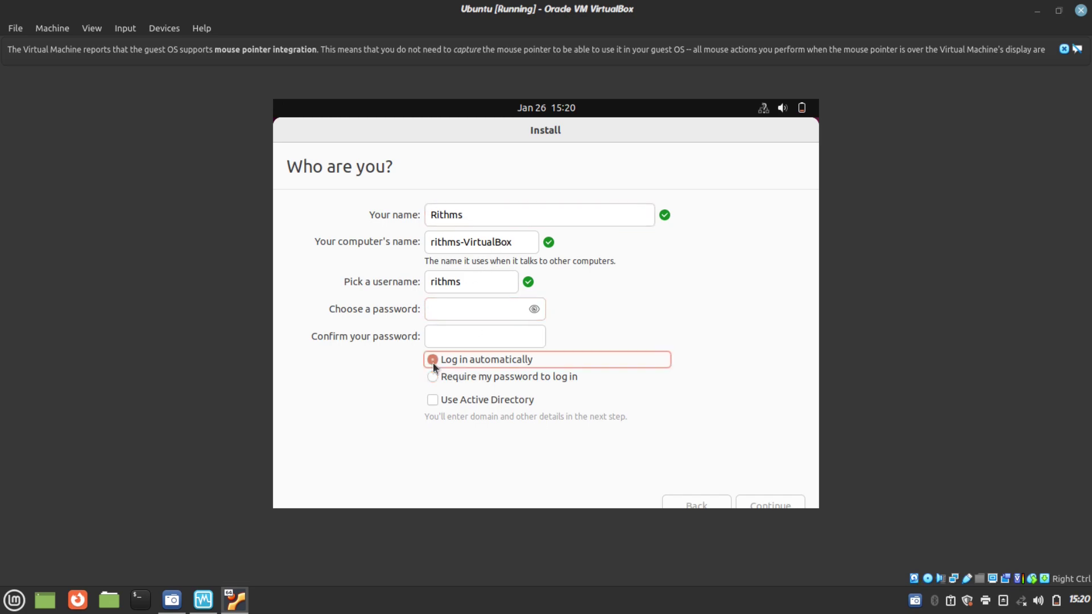
Enter and confirm the account password, and continue with the installation.
click(459, 317)
text(****)
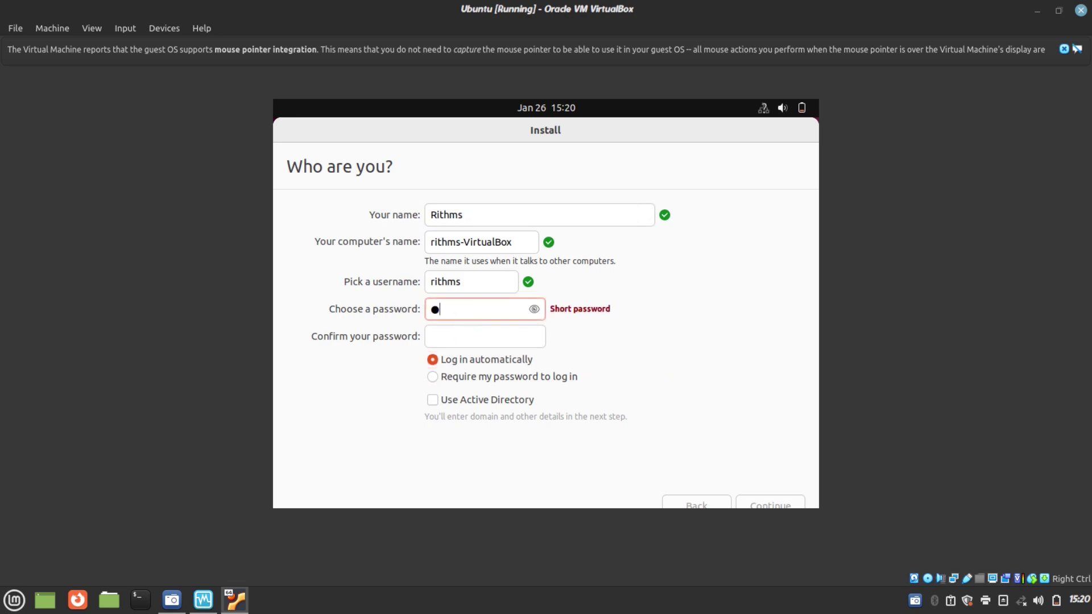
text(*****)
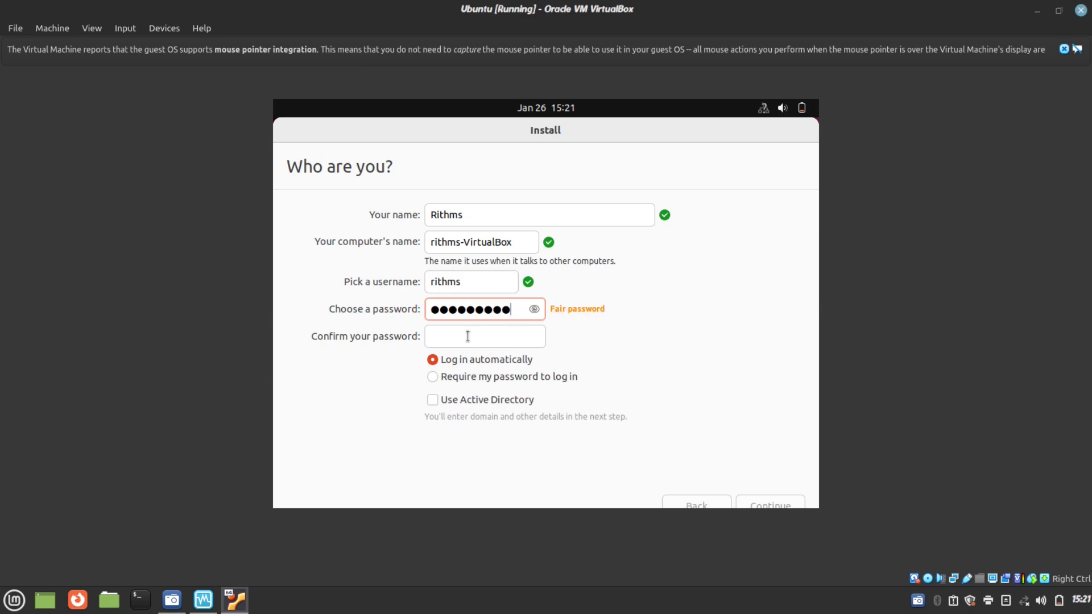
click(467, 336)
text(*****)
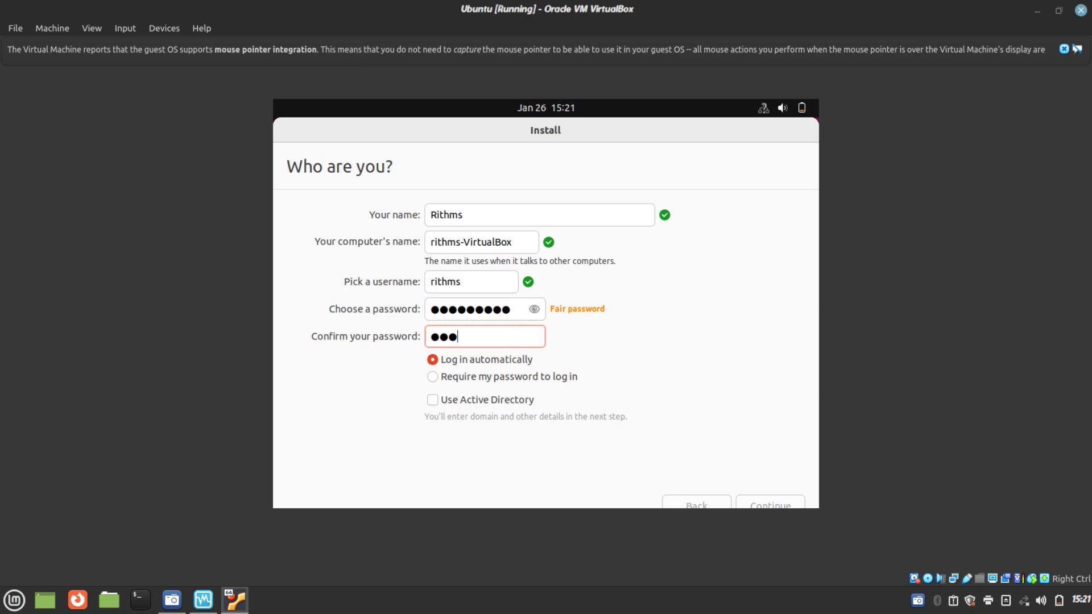
text(****)
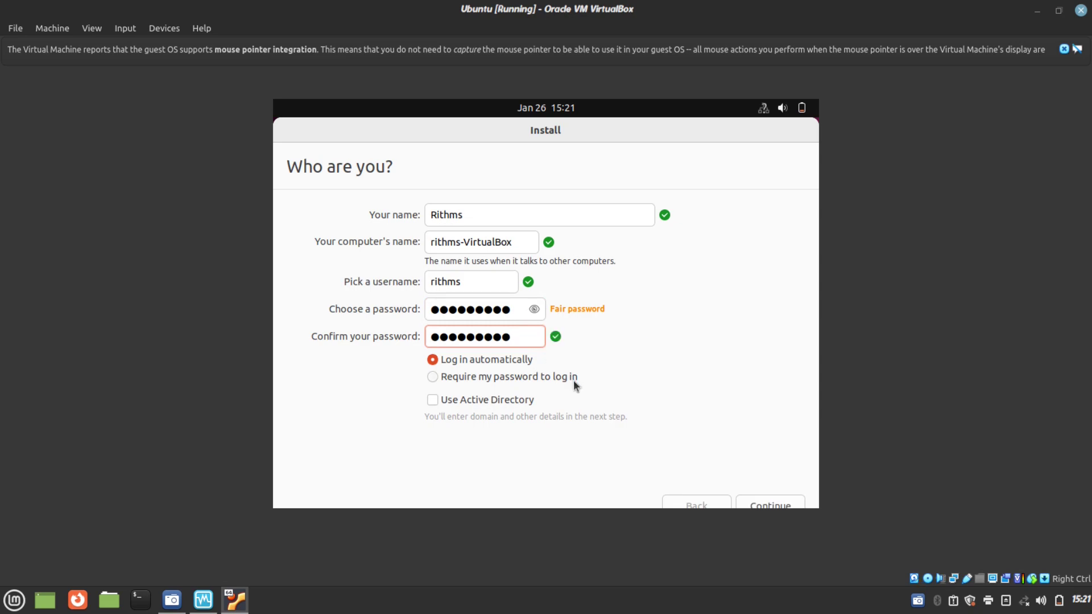
click(766, 498)
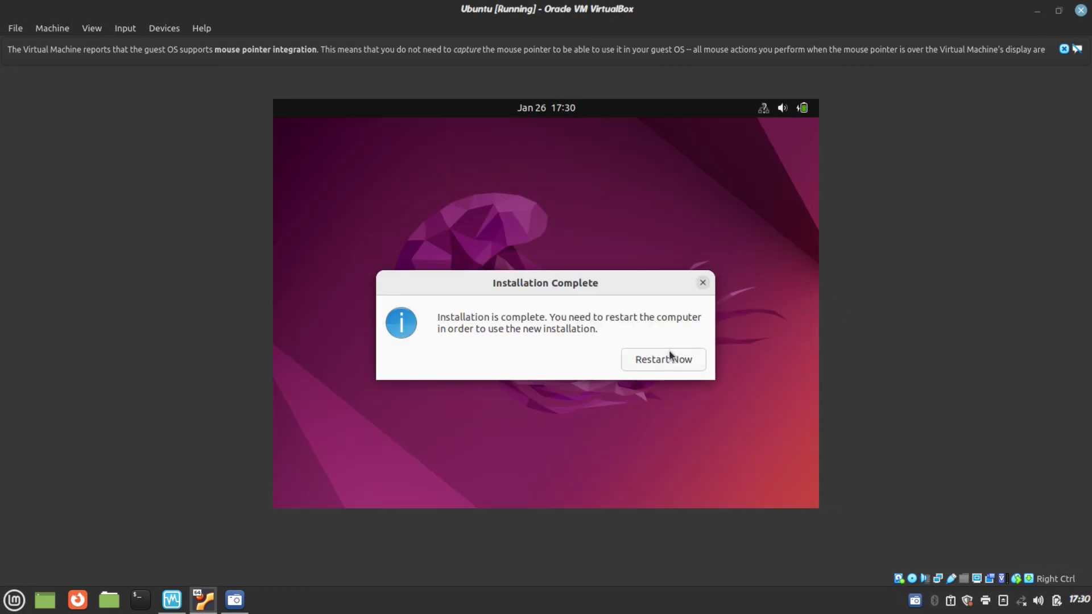
Restart into the installed Ubuntu and complete the welcome setup, skipping online accounts and Livepatch and not sending system info.
click(655, 360)
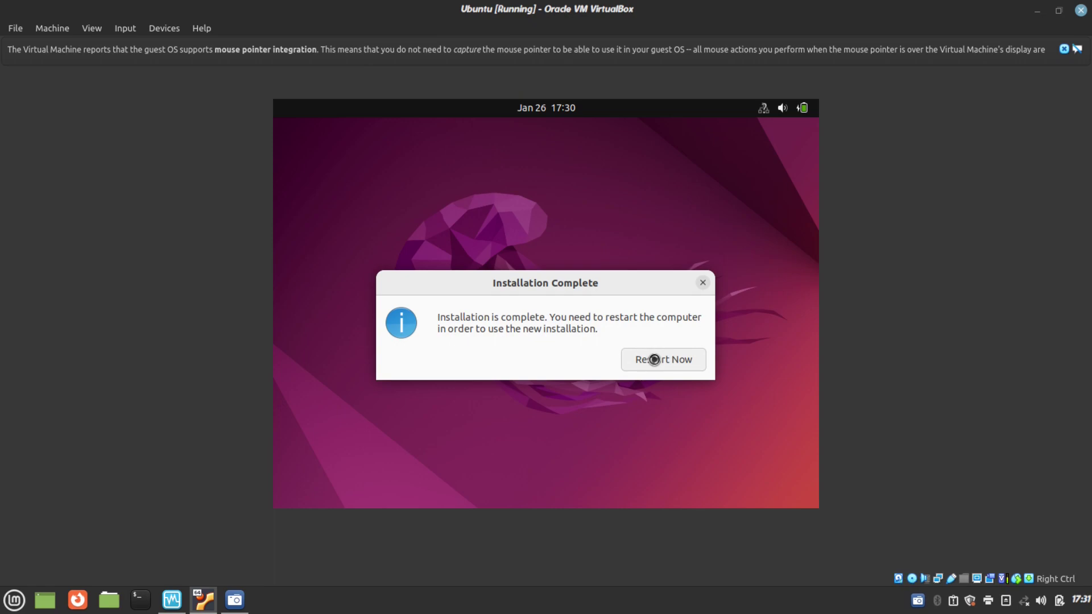
key(Return)
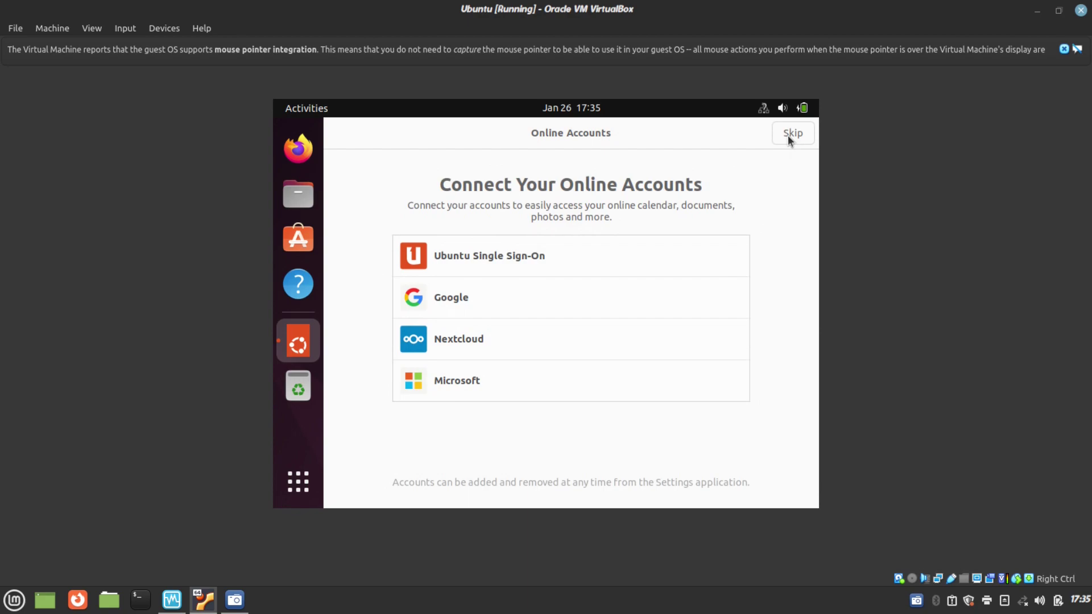
click(788, 135)
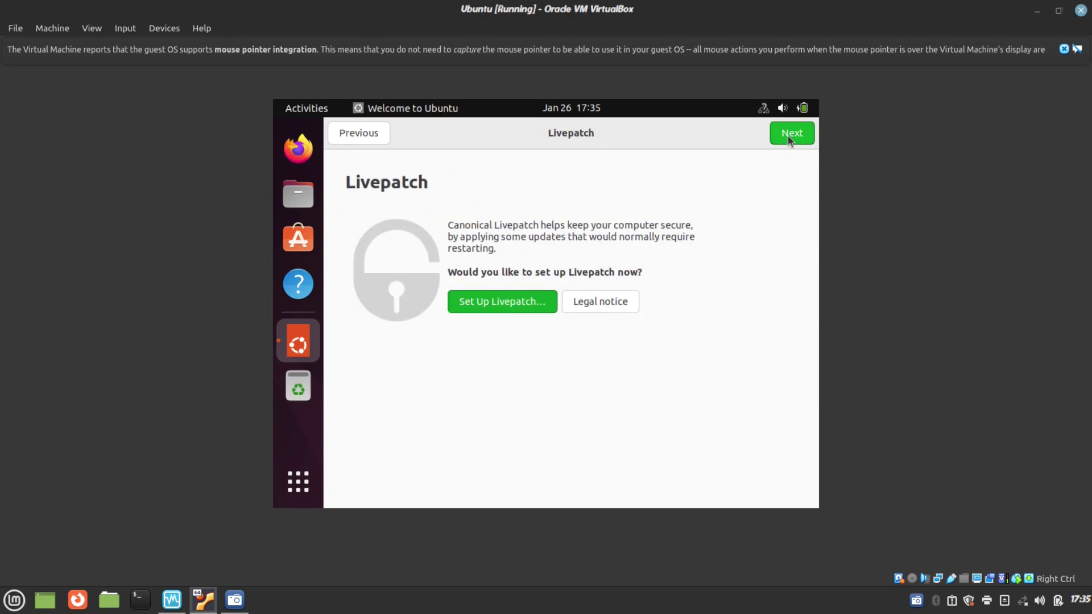
click(794, 134)
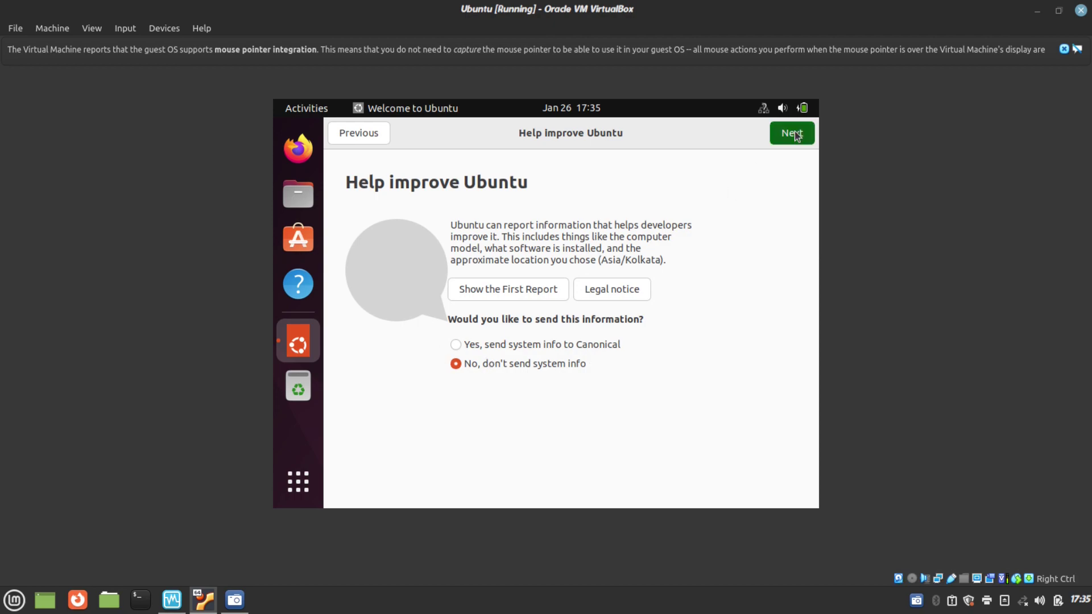
click(796, 135)
click(797, 136)
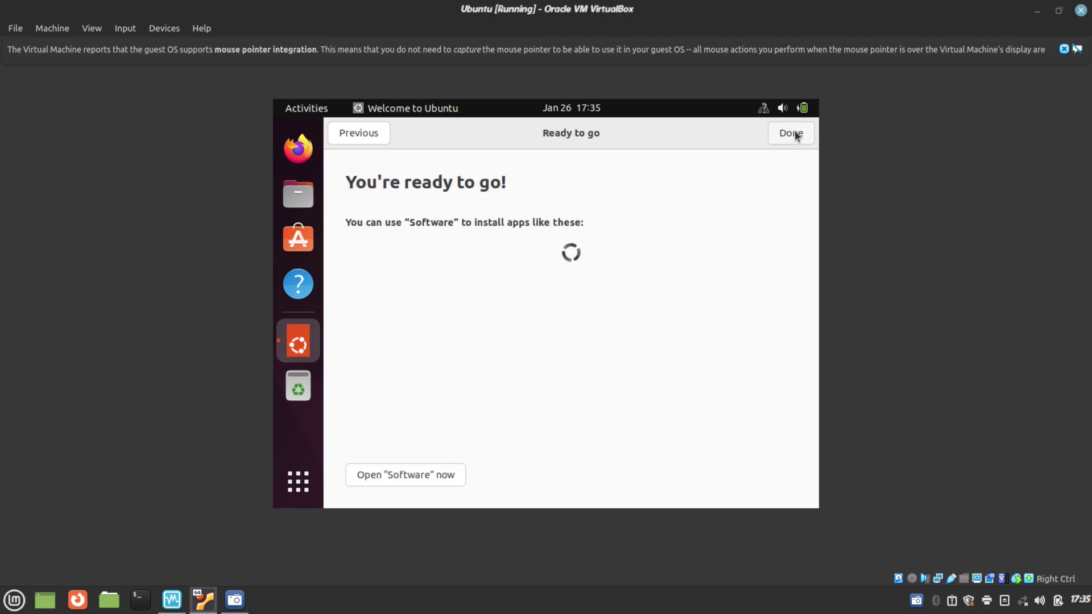
click(782, 139)
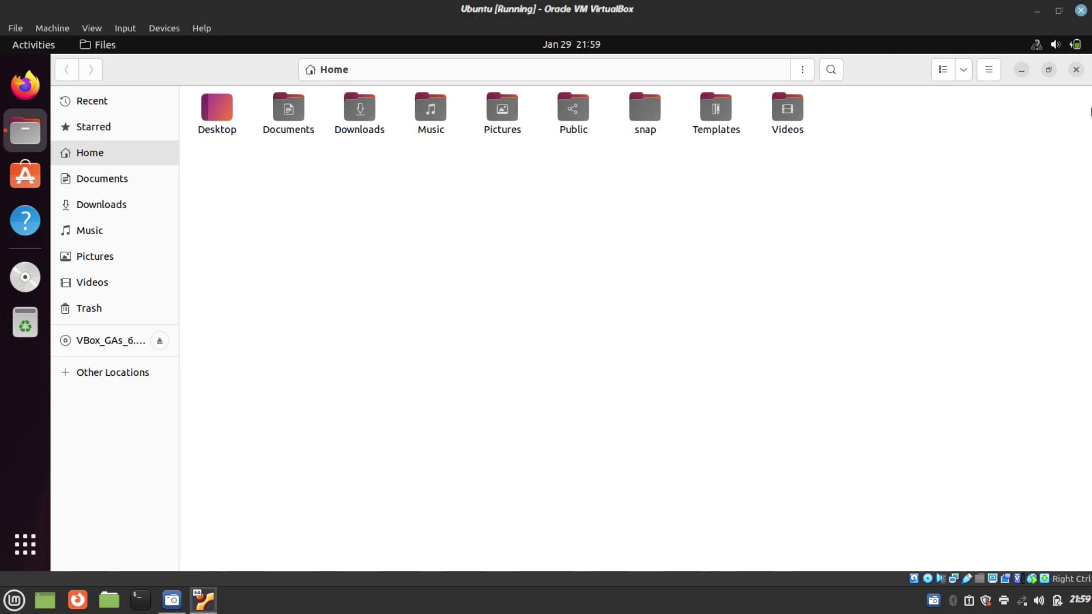
Close the Files window and open the background settings from the Ubuntu desktop.
click(1076, 69)
drag(475, 341, 191, 86)
right_click(694, 282)
click(755, 465)
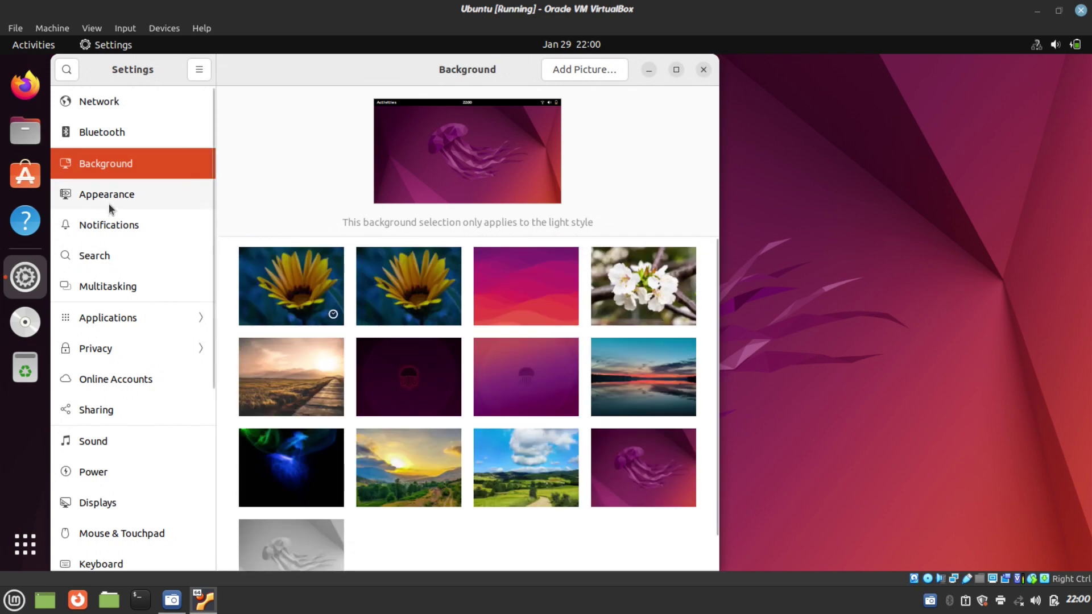
Look through the Appearance, Bluetooth and Notifications settings and the remaining categories, and close Settings.
click(109, 200)
click(121, 132)
click(133, 195)
click(138, 224)
scroll(149, 330, down, 5)
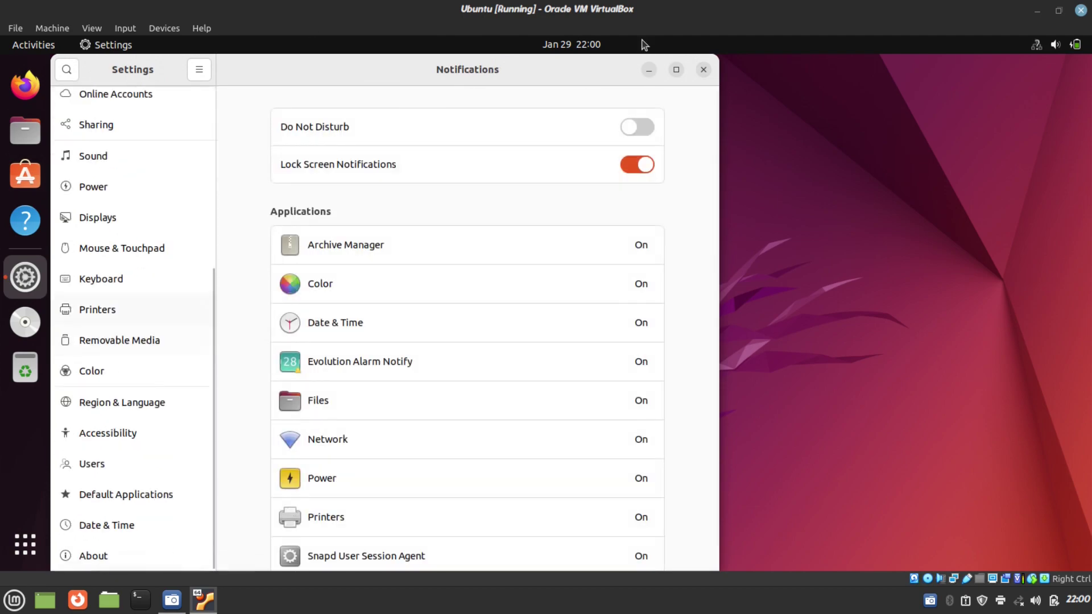
click(703, 69)
click(1058, 45)
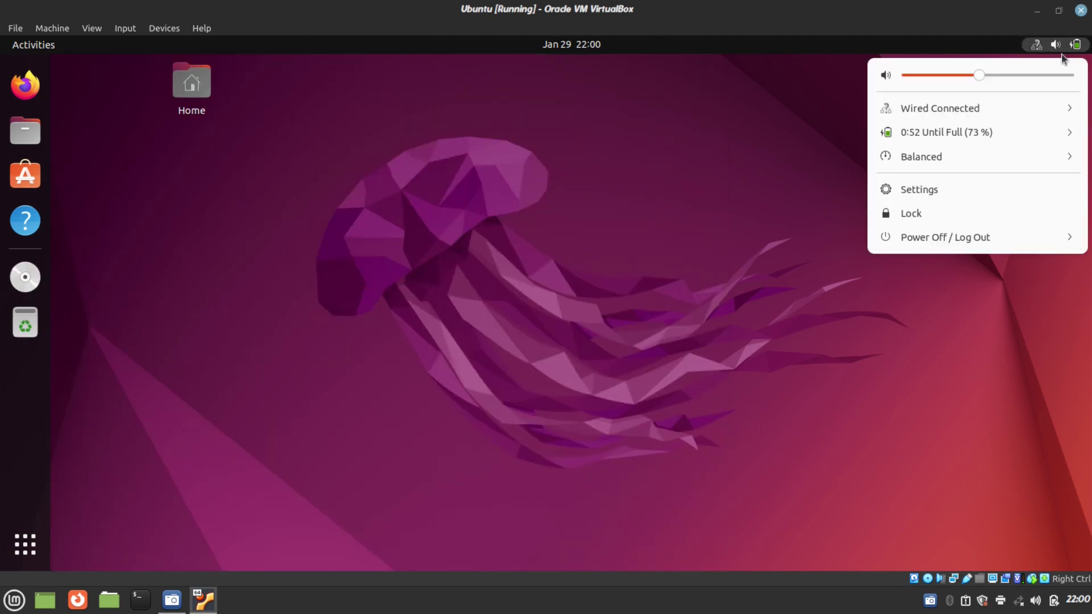
click(514, 182)
click(94, 28)
click(403, 239)
key(ctrl+f)
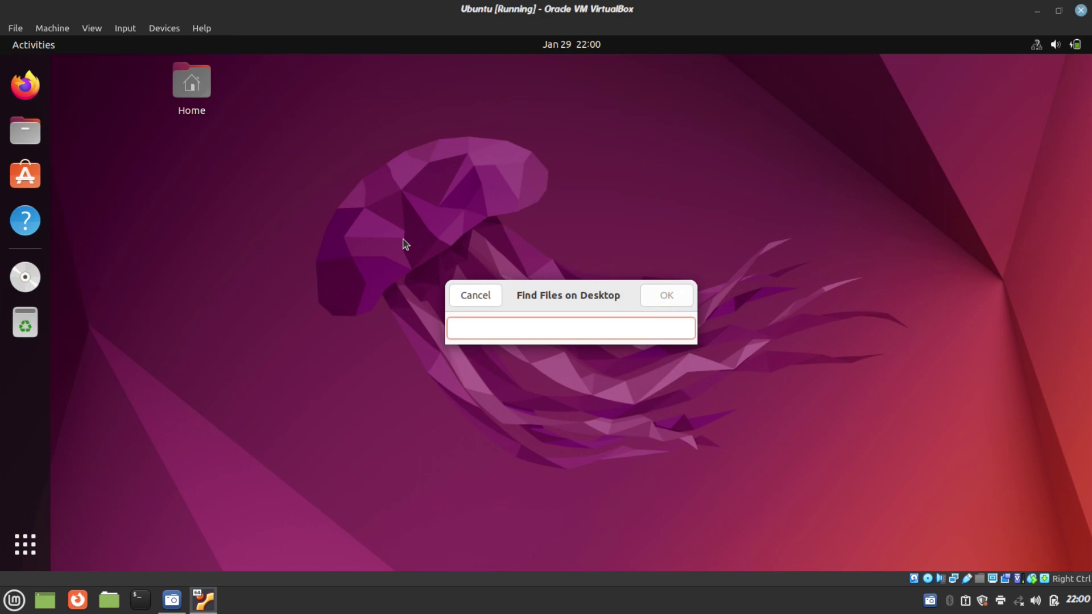
click(480, 293)
click(155, 30)
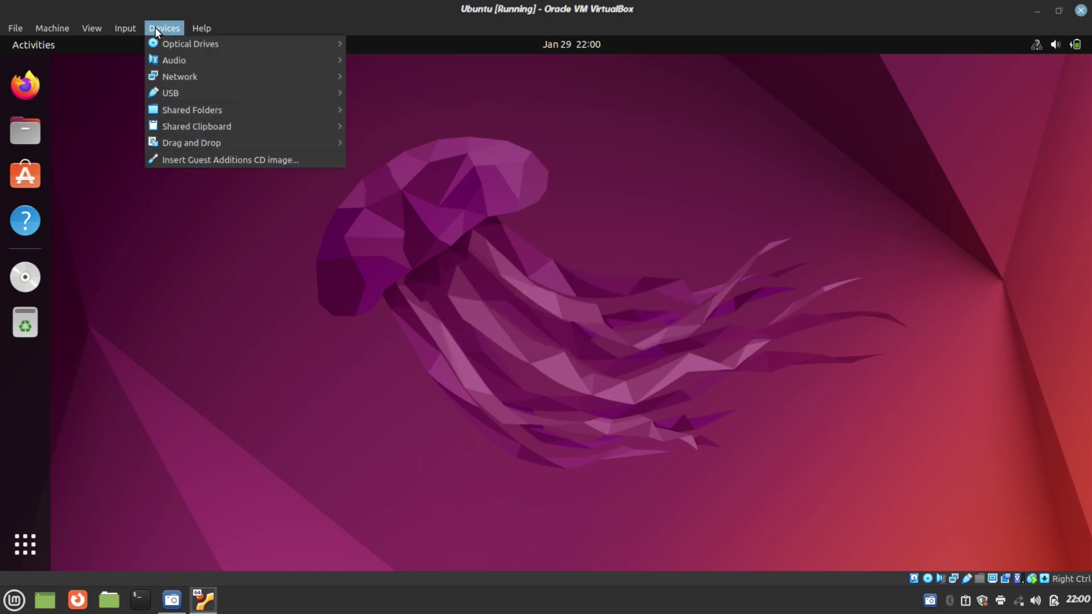
click(621, 416)
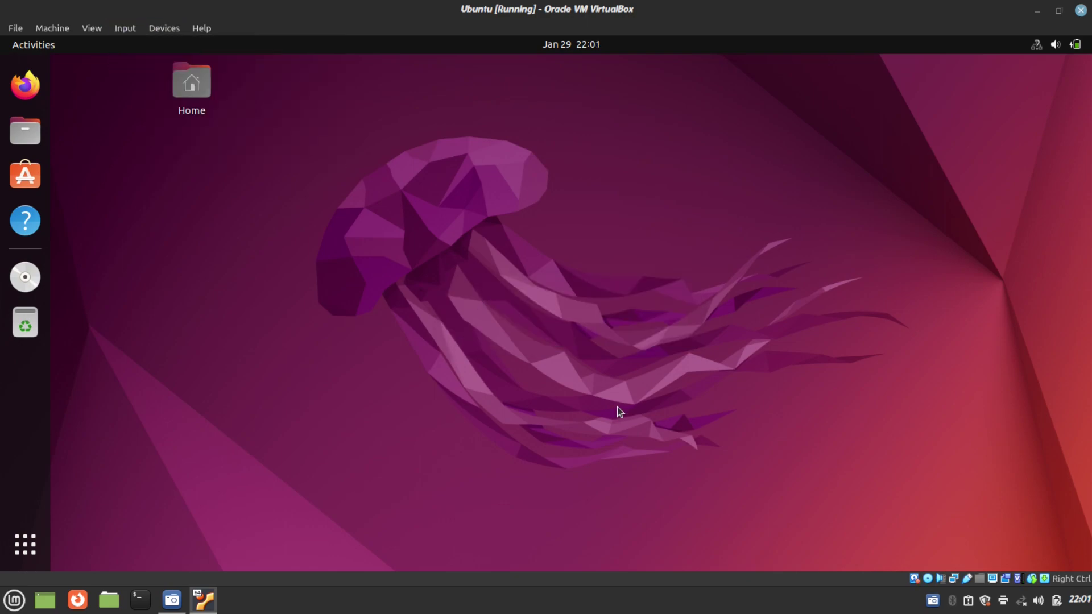
Switch the virtual machine to full-screen mode and look over the installed applications in the app overview.
key(ctrl+f)
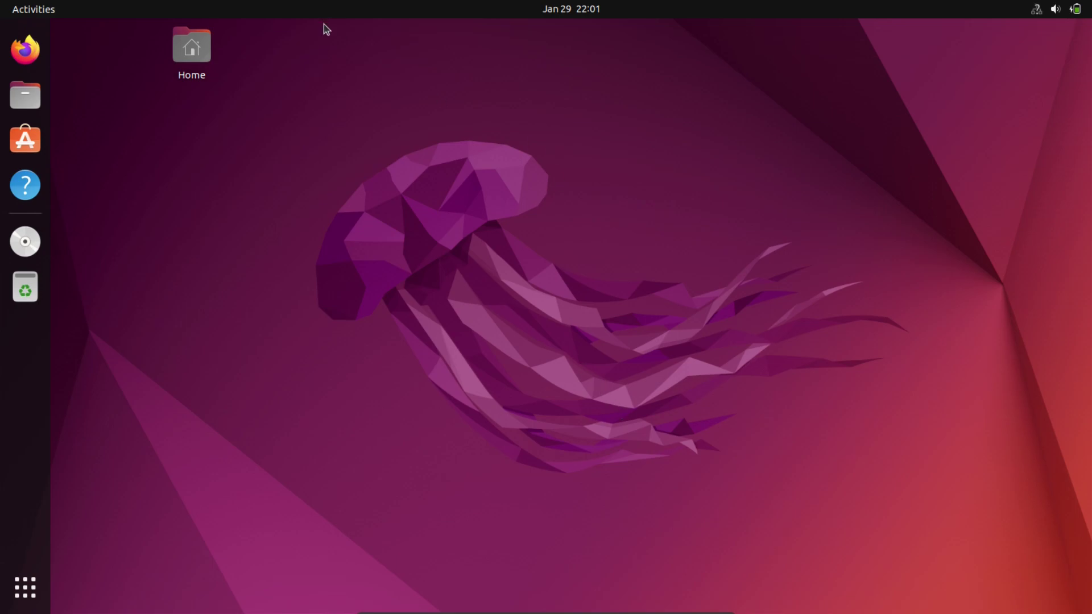
click(25, 587)
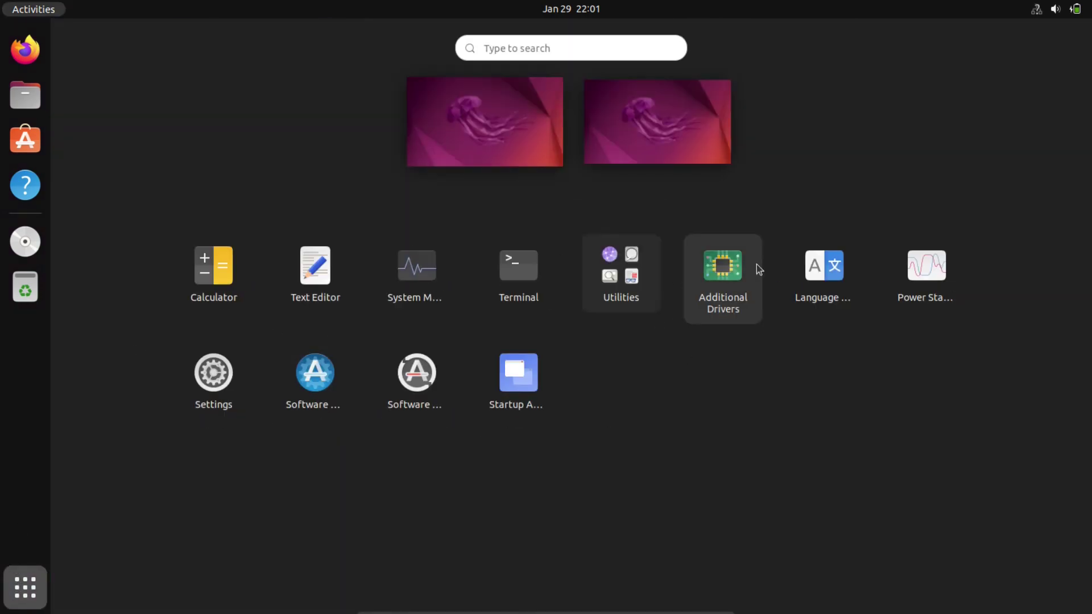
click(28, 572)
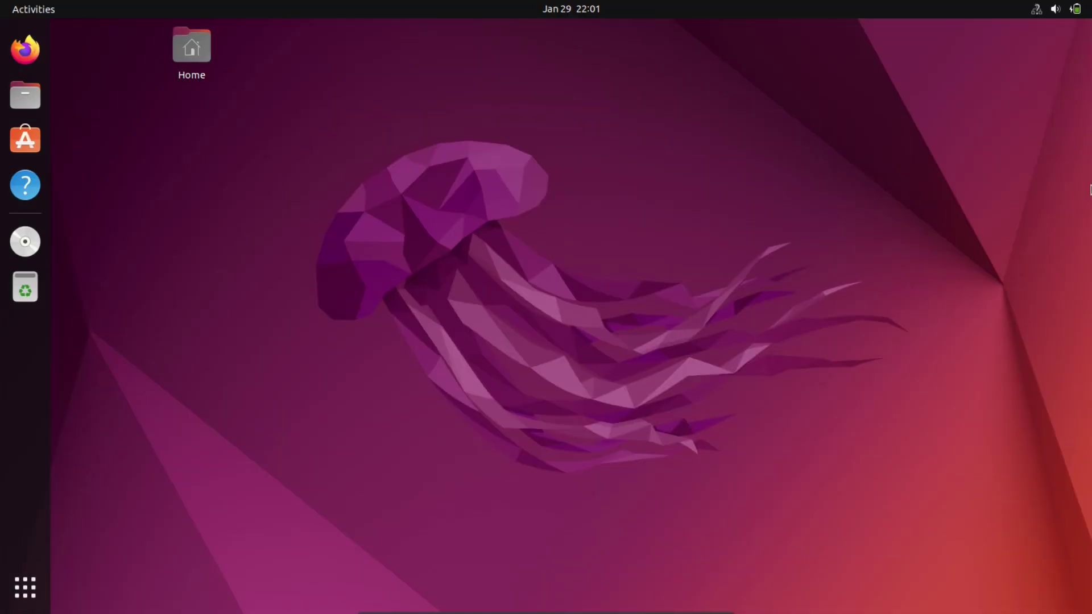
Power off the Ubuntu virtual machine from inside Ubuntu and confirm the shutdown.
click(1073, 12)
click(880, 210)
click(938, 274)
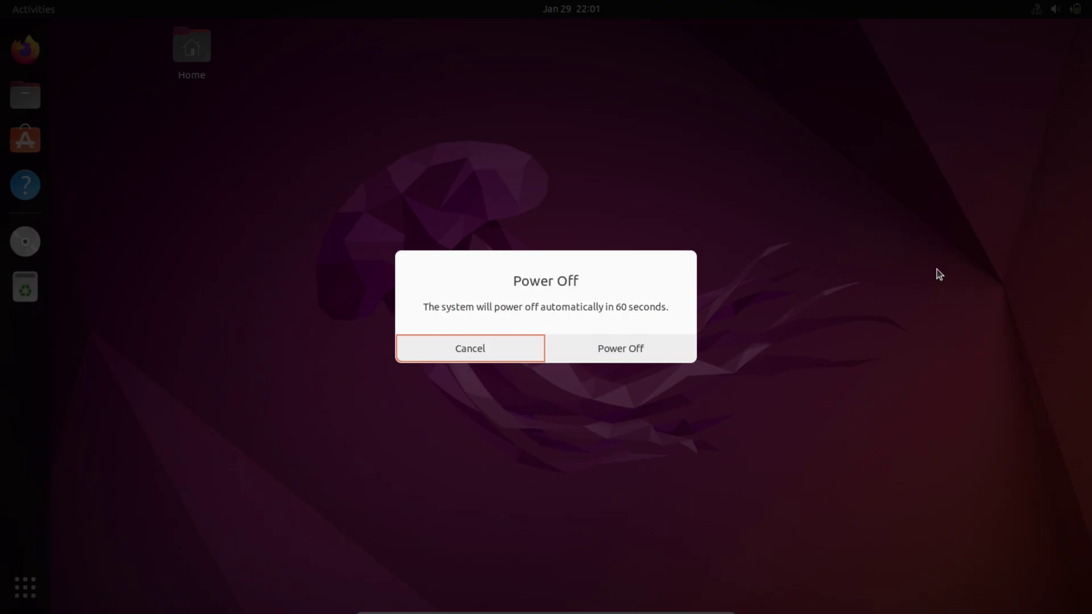
click(604, 349)
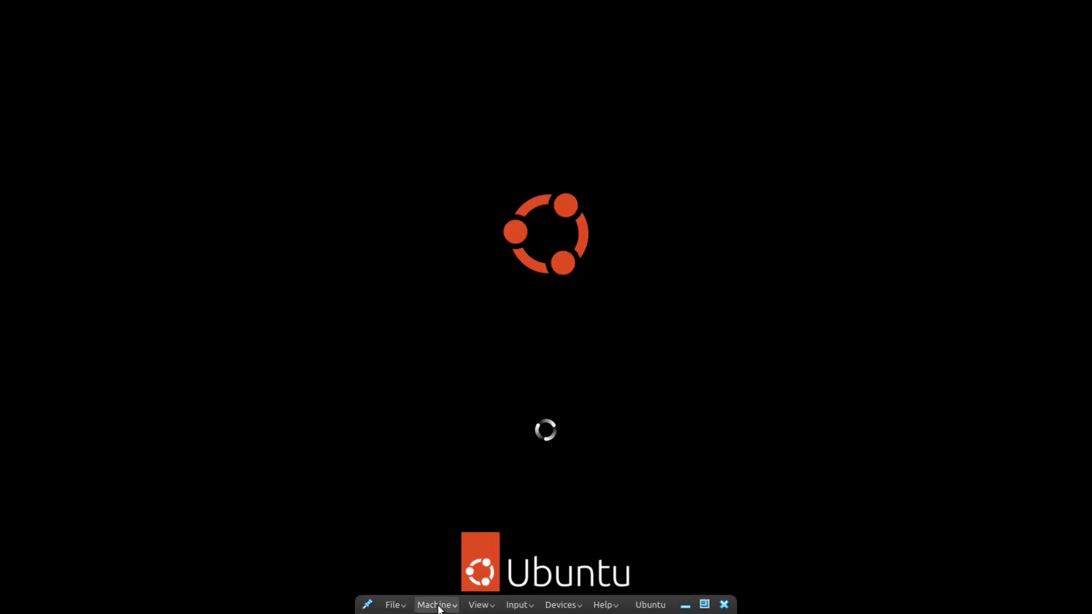